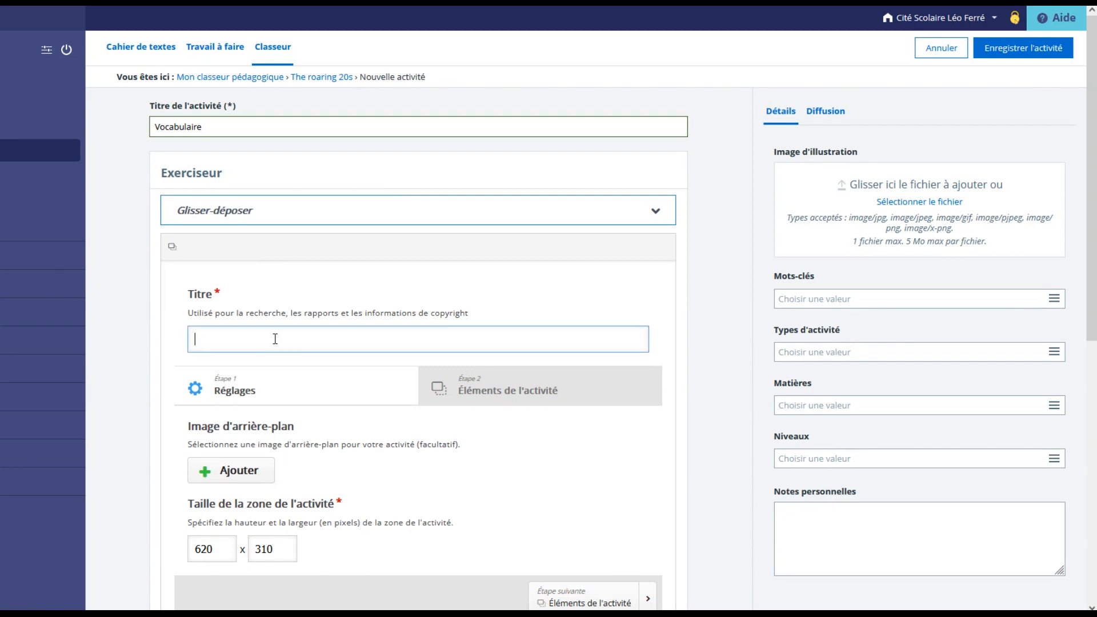
Title the drag-and-drop exercise "Party clothes in the 1920s" and add roaring-twenties-clothes.jpg as its background image.
text(Party clothes in the 1920s)
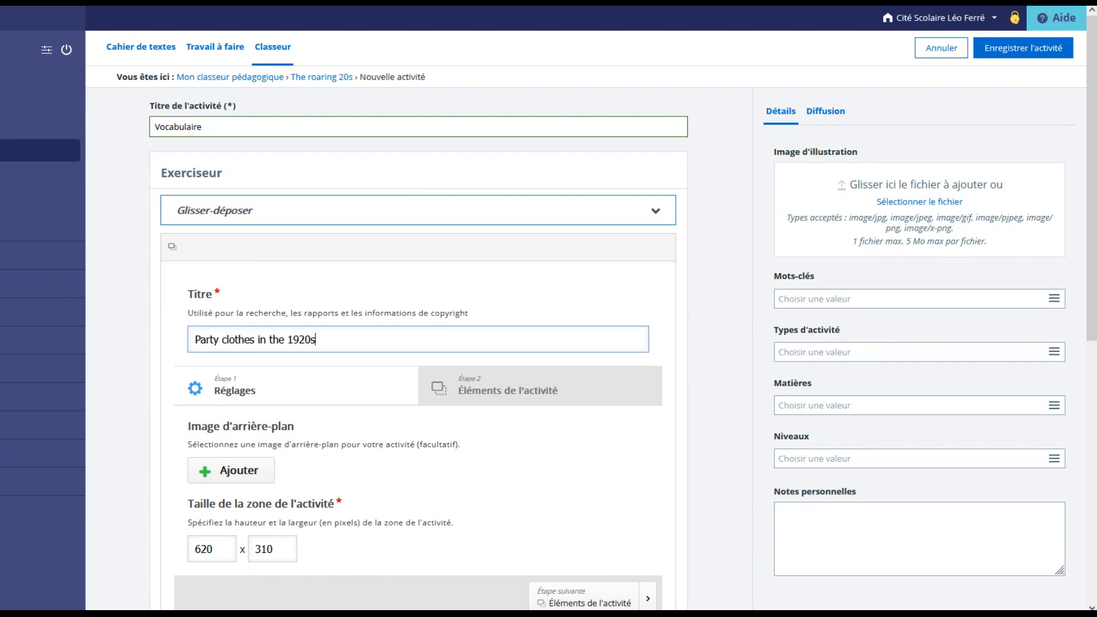
scroll(284, 331, down, 4)
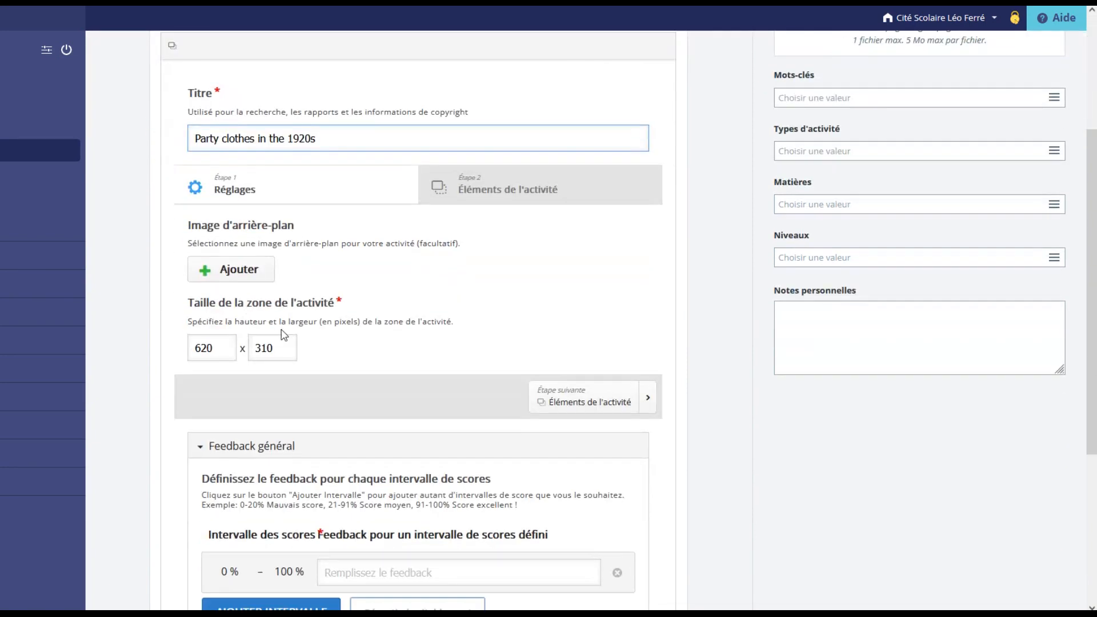
click(267, 279)
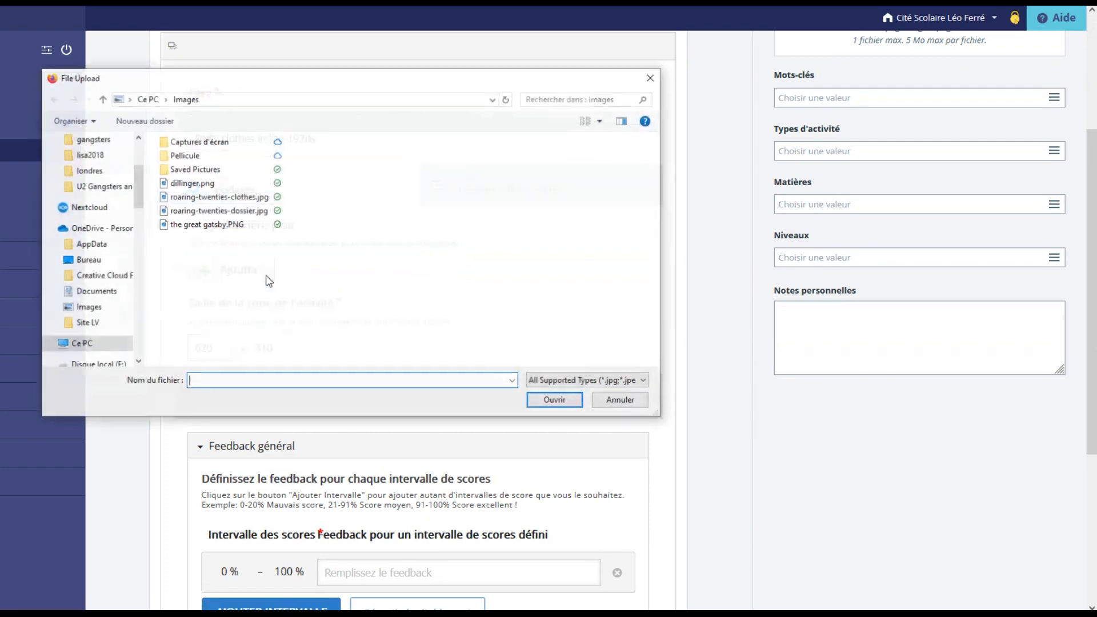
double_click(249, 200)
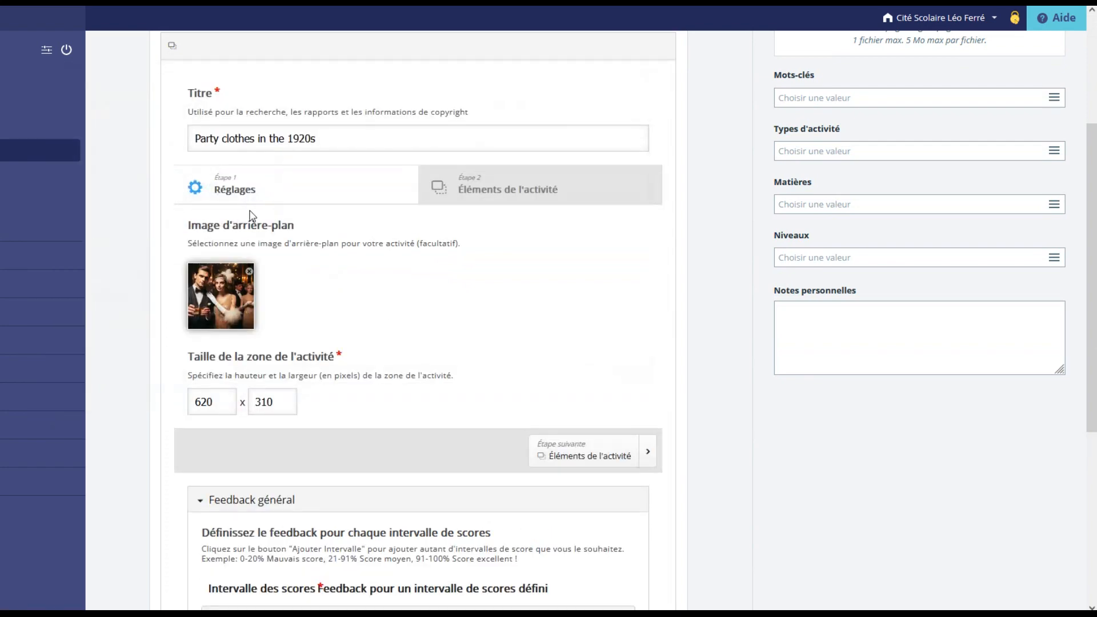
Make the activity area square by matching its height to the 620-pixel width, and go on to the activity elements.
click(283, 405)
drag(283, 406, 232, 394)
text(62)
click(570, 457)
scroll(640, 368, down, 1)
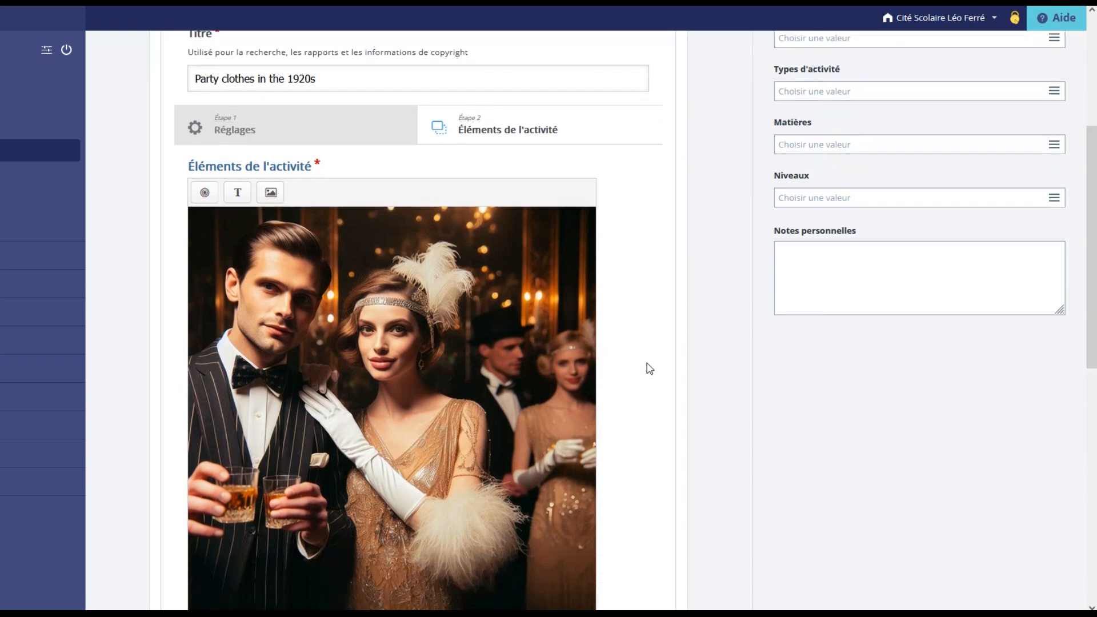
scroll(650, 369, down, 1)
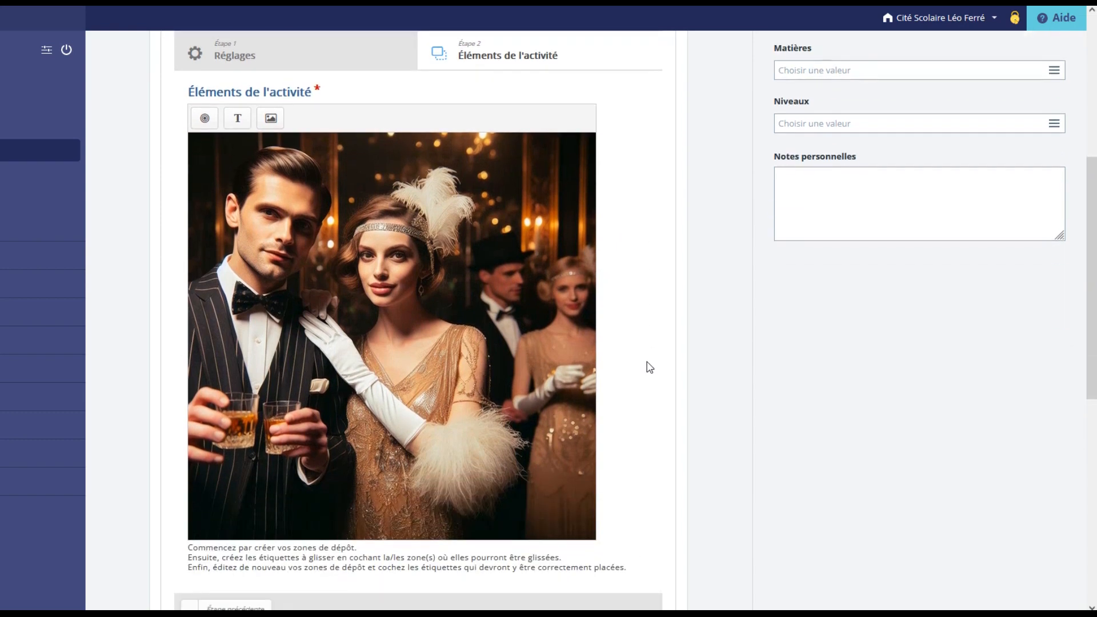
Insert a drop zone labelled "bow tie" with opacity 0 that can hold only one element.
click(205, 119)
click(222, 138)
text(bow tie)
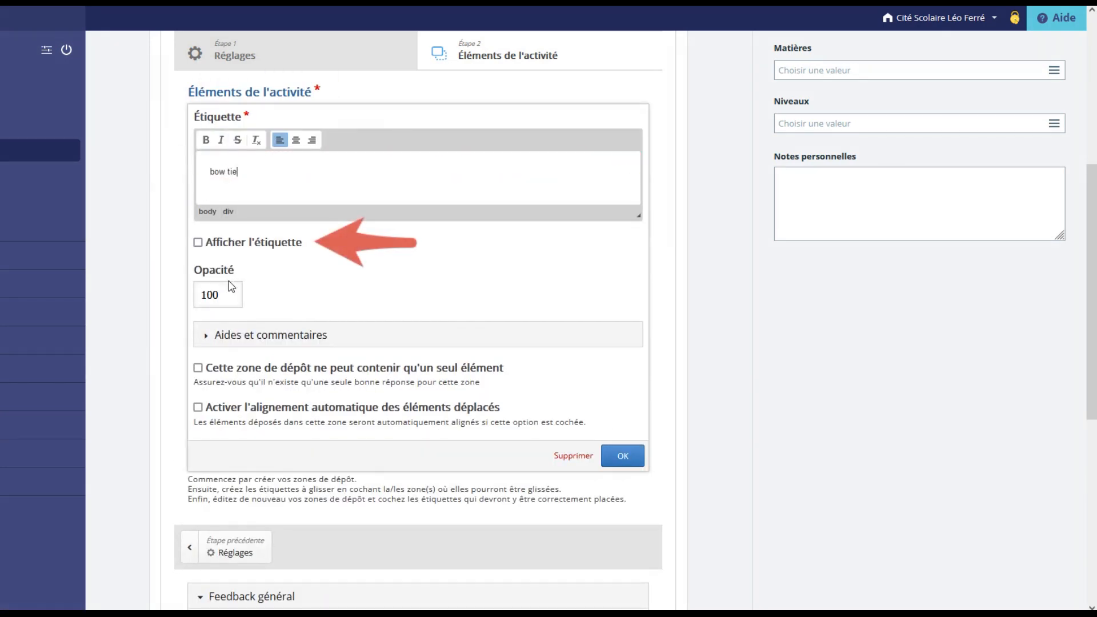
drag(234, 295, 186, 287)
text(0)
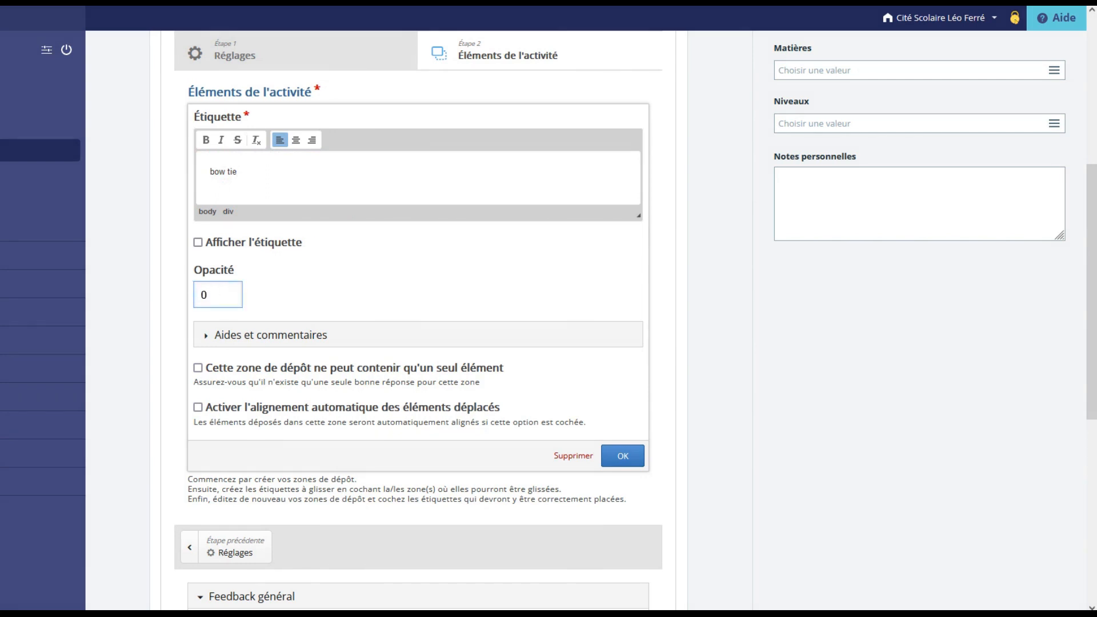
click(352, 367)
click(624, 456)
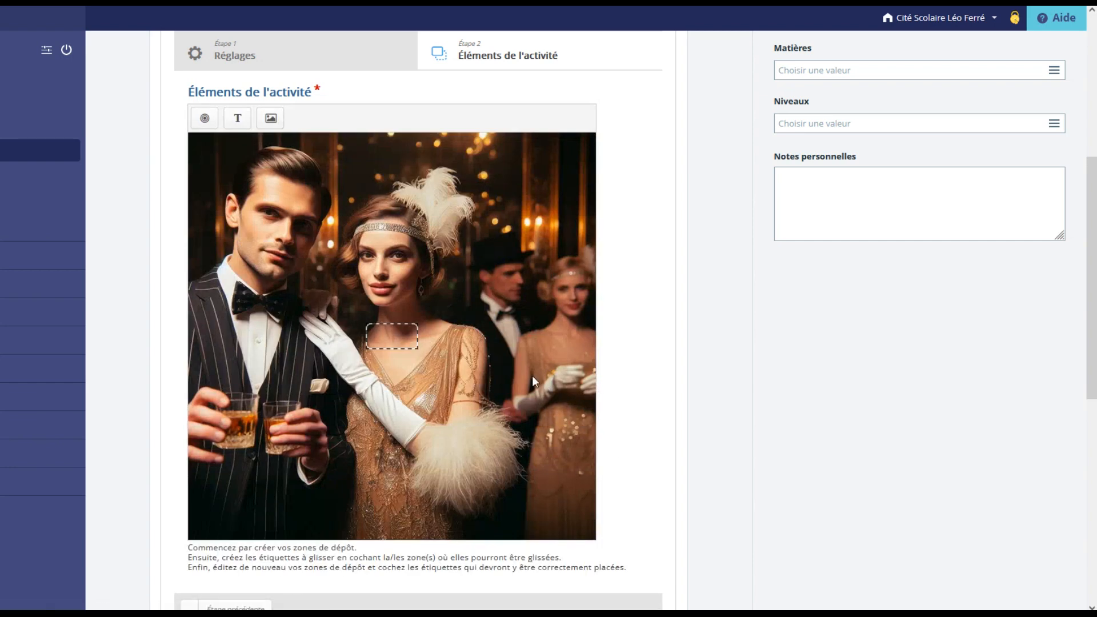
Place the bow tie drop zone over the man's bow tie and review its settings.
drag(393, 336, 259, 300)
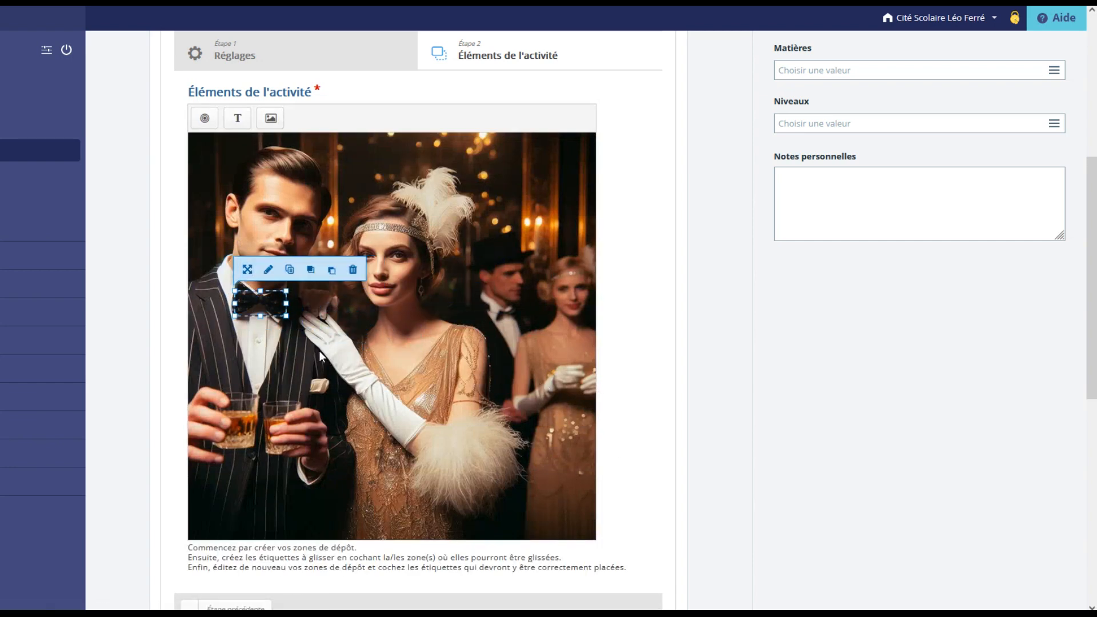
click(269, 271)
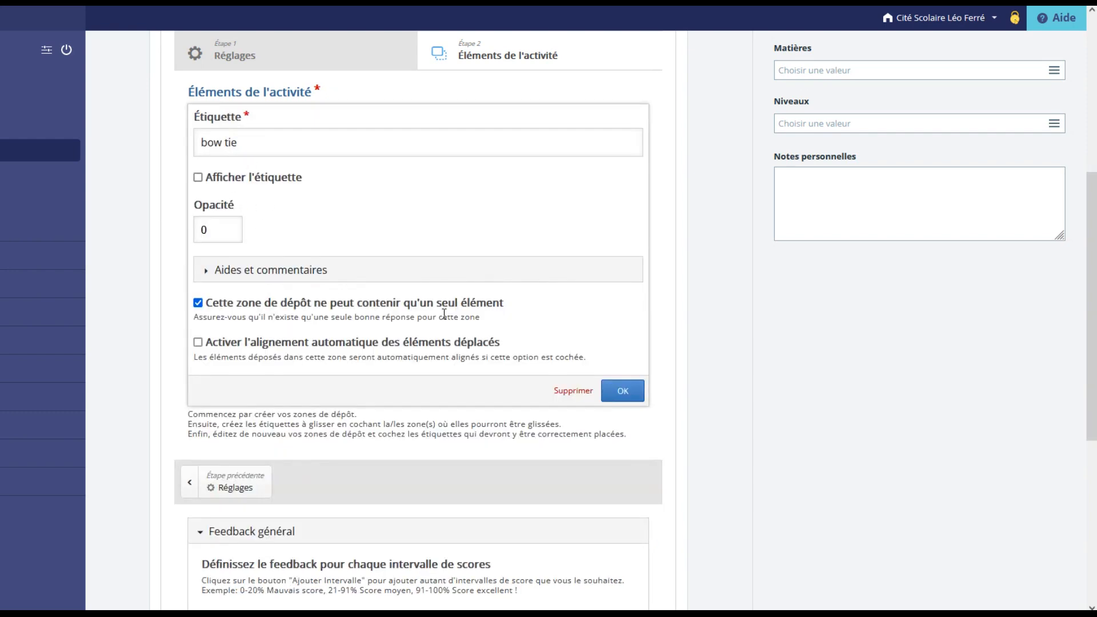
click(623, 391)
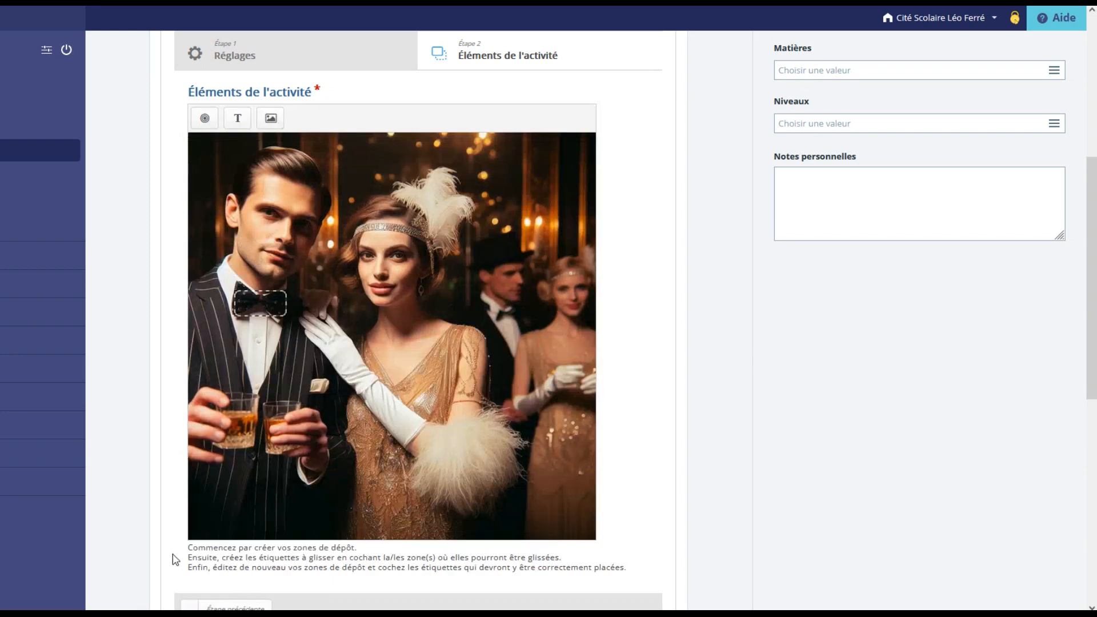
Add drop zones for shirt, jacket, glove, sequined dress and feather hairband, and place each over the matching clothing in the picture.
click(204, 120)
text(shirt)
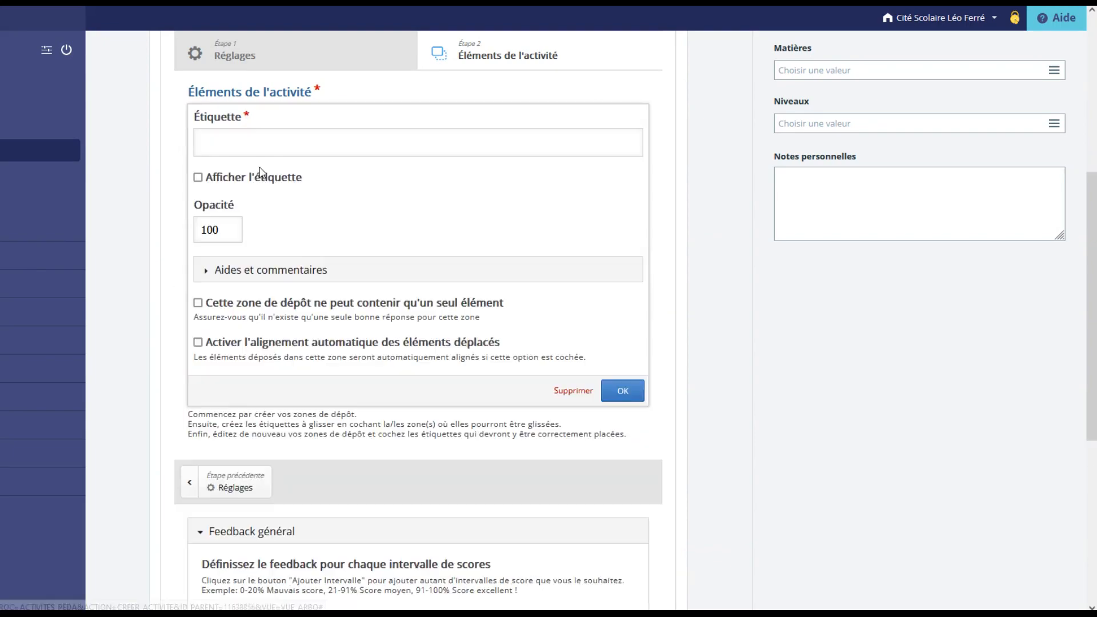
text(jacket)
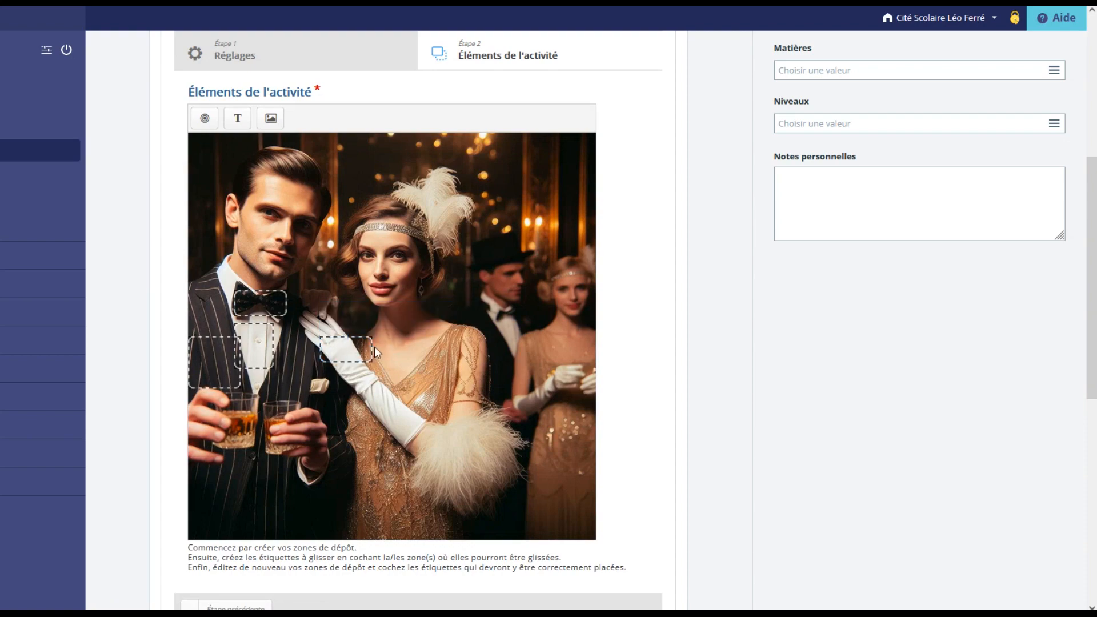
click(203, 117)
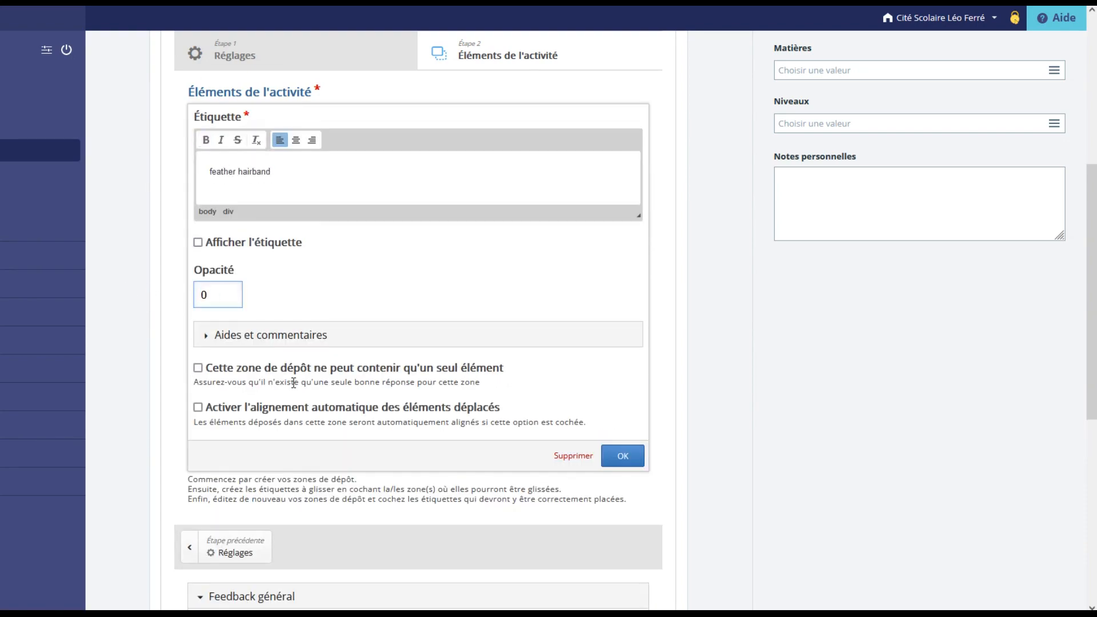
click(626, 455)
drag(402, 345, 439, 201)
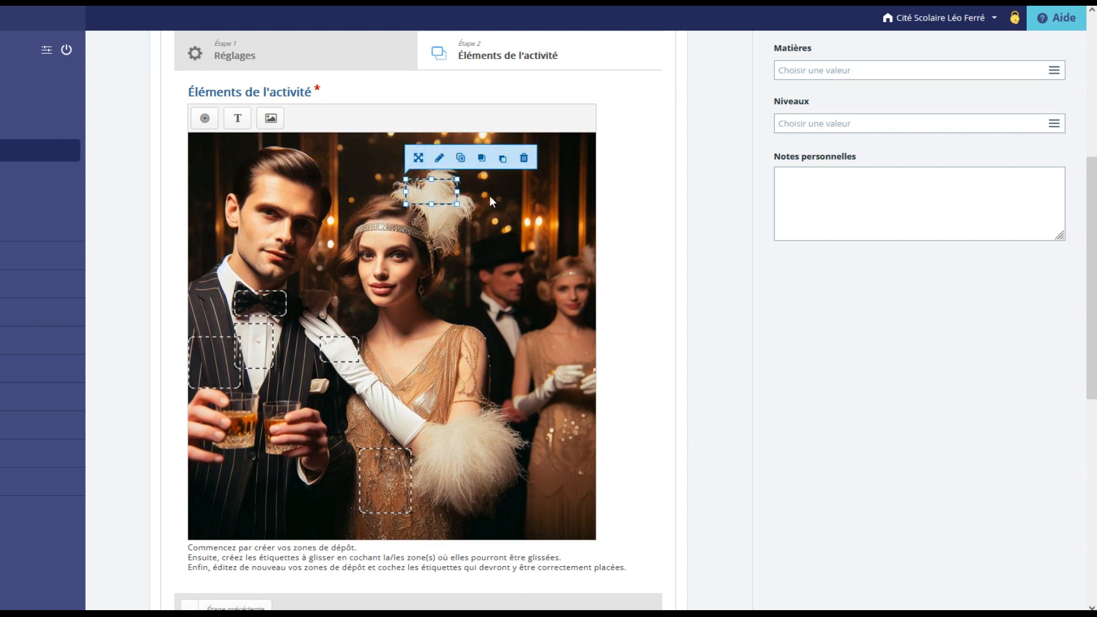
Add a draggable "bow tie" text label allowed in all drop zones, and place it in the image's upper-right corner.
click(239, 118)
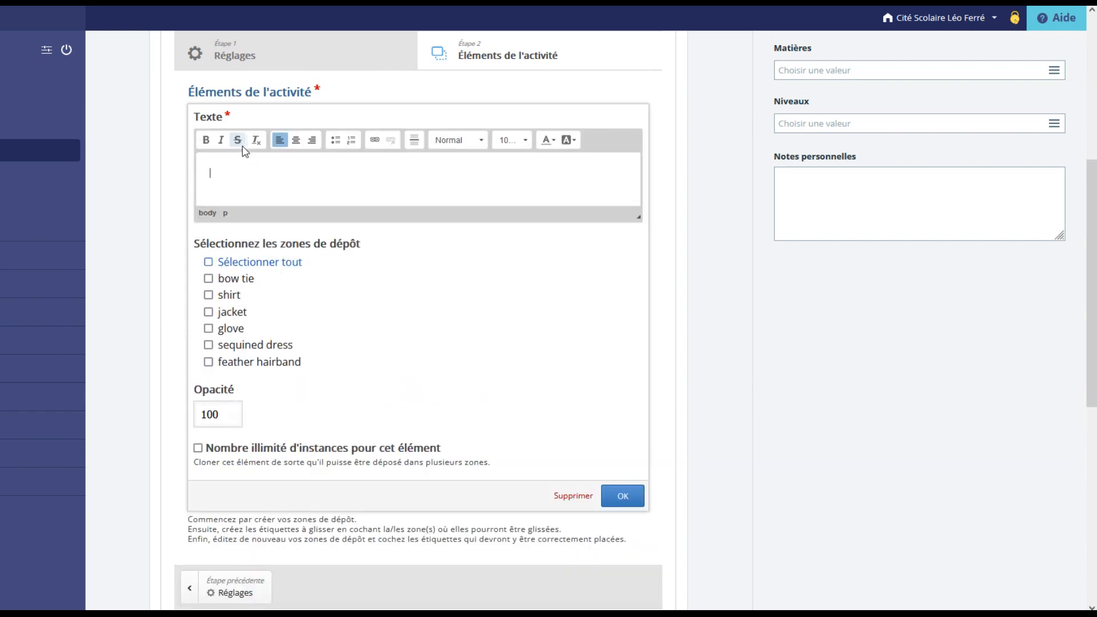
text(bow tie)
click(211, 265)
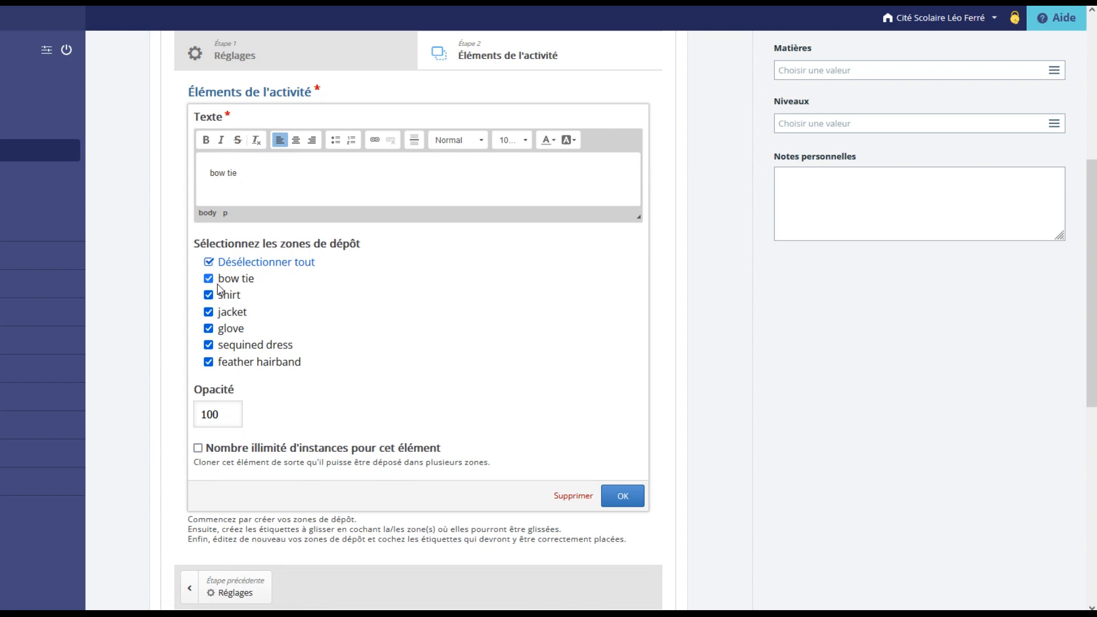
click(624, 495)
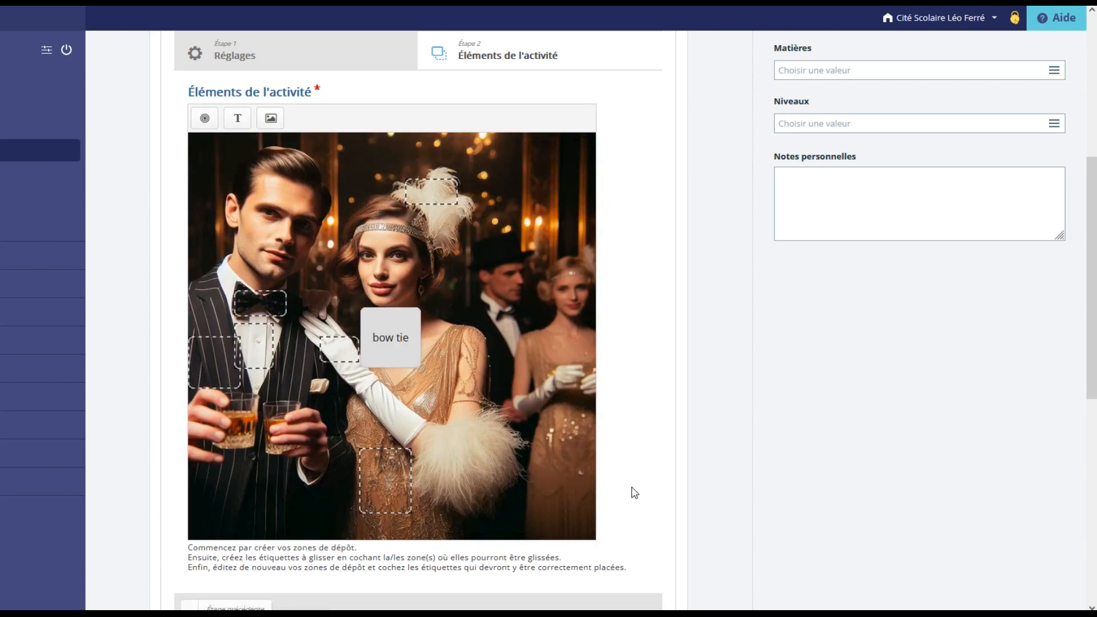
drag(403, 357, 573, 188)
Set the "bow tie" text as the correct element for the bow tie drop zone.
click(269, 304)
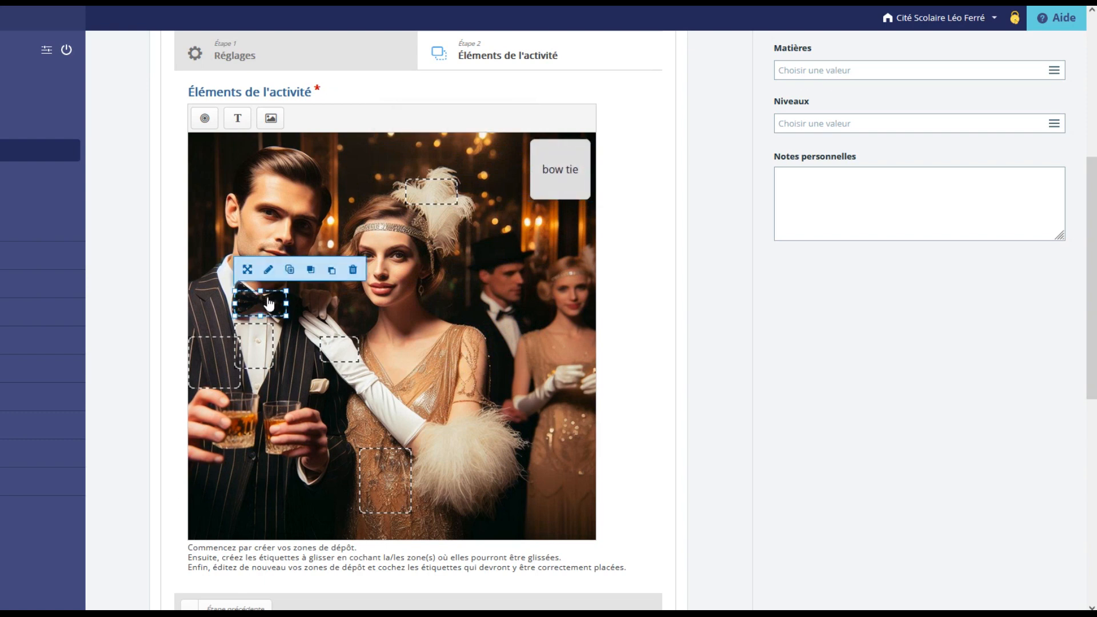
click(269, 270)
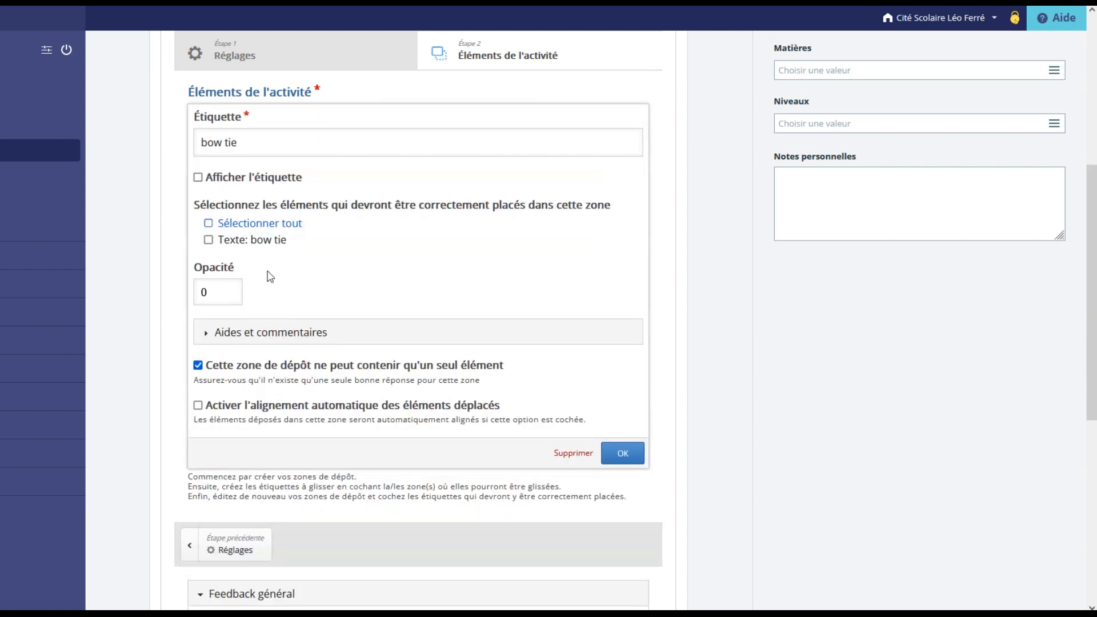
click(262, 240)
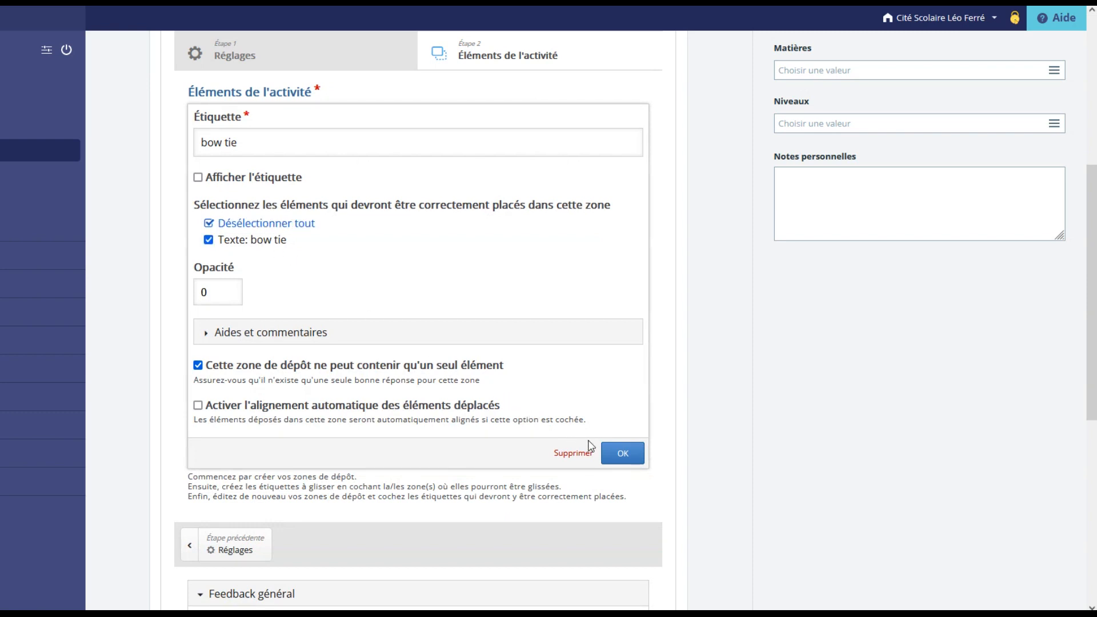
click(623, 453)
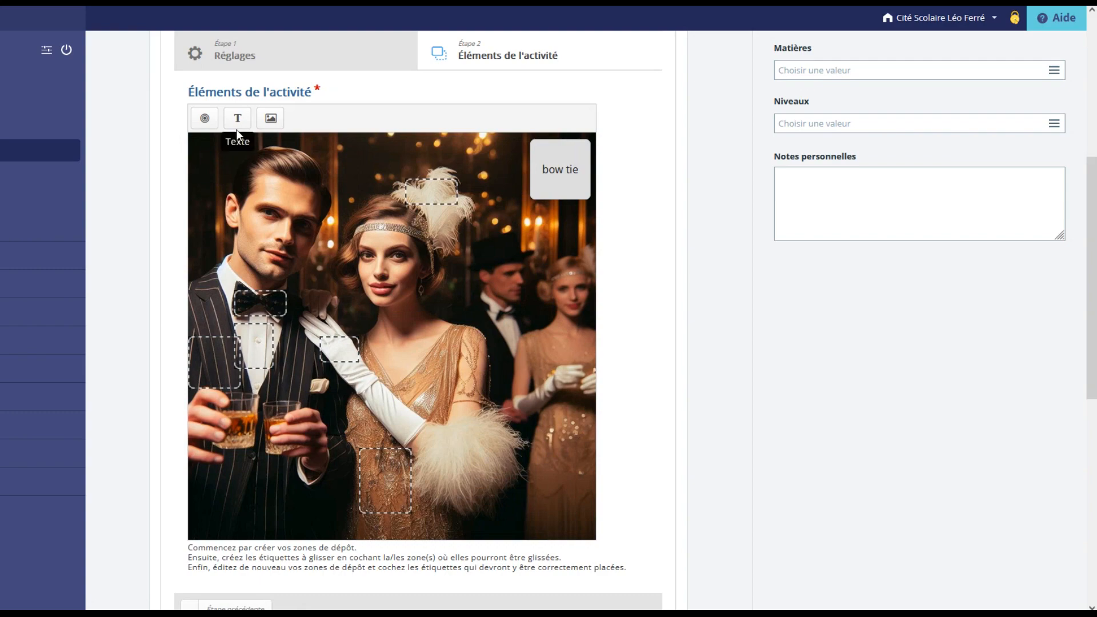
Add a draggable "shirt" text label allowed in all drop zones, and place it below the bow tie label.
click(237, 122)
click(245, 150)
text(shirt)
click(258, 263)
click(622, 497)
drag(399, 345, 567, 237)
Set the "shirt" text as the correct element for the shirt drop zone.
click(255, 362)
click(268, 303)
click(257, 259)
click(623, 471)
Add a draggable "jacket" text label and place it below the shirt label.
click(238, 119)
click(242, 144)
text(jacket)
click(623, 495)
drag(395, 342, 566, 305)
Set the "jacket" text as the correct element for the jacket drop zone.
click(219, 361)
click(222, 321)
click(622, 488)
Add a draggable "glove" text label allowed in all drop zones, and place it below the jacket label.
click(237, 119)
click(243, 147)
text(glove)
click(258, 263)
click(622, 496)
drag(394, 342, 564, 370)
Set the "glove" text as the correct element for the glove drop zone.
click(342, 350)
click(353, 316)
click(626, 504)
Add a draggable "sequined dress" text label allowed in all drop zones, and set it as the sequined dress zone's correct element.
click(242, 118)
click(242, 154)
text(sequined dress)
click(210, 263)
click(623, 496)
click(241, 311)
click(622, 520)
Add a draggable "feather hairband" text label and line it up with the sequined dress label under the glove label.
click(237, 119)
click(239, 151)
text(feather hairband)
click(240, 361)
click(612, 497)
drag(397, 342, 582, 436)
drag(388, 328, 557, 489)
Add two more feedback score intervals and give the first, ending at 0%, the message "Are you sure you've done your best?".
scroll(729, 469, down, 6)
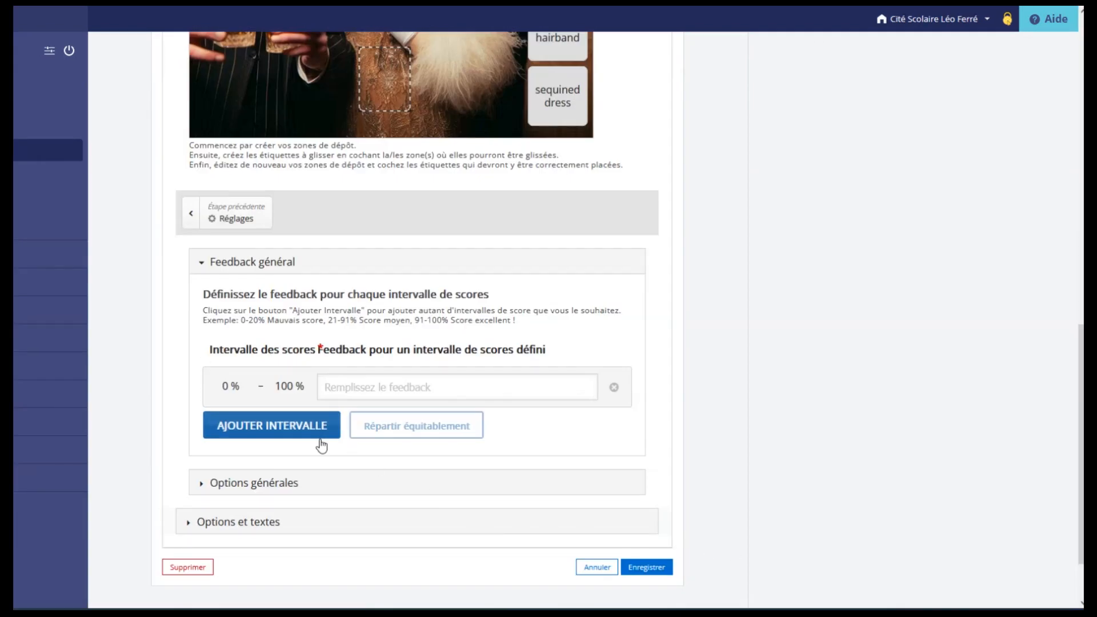
click(302, 436)
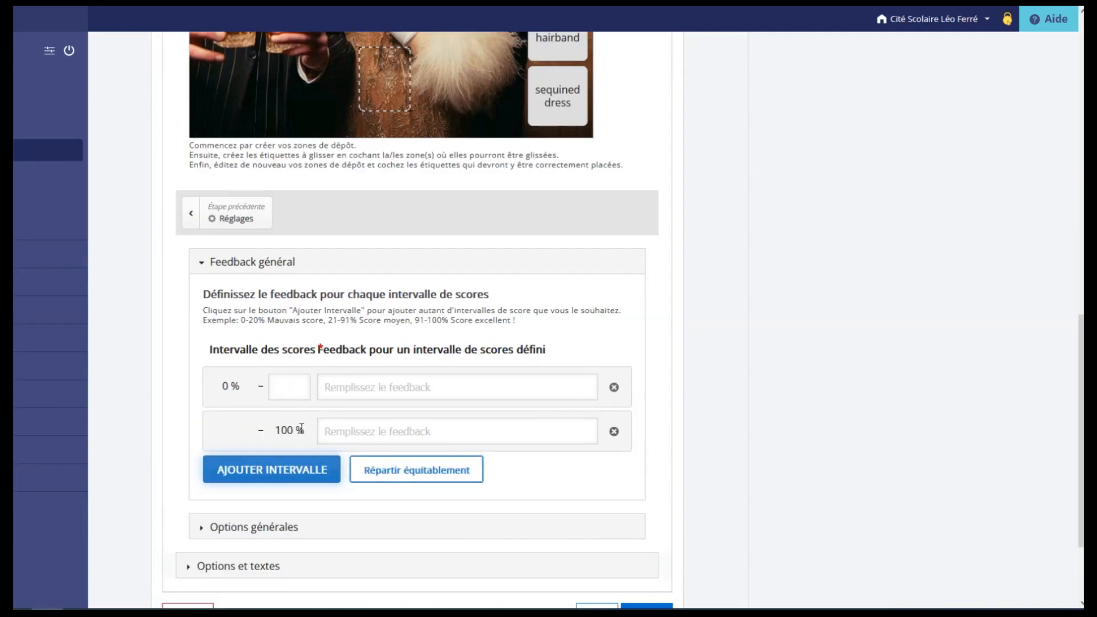
click(302, 479)
click(292, 382)
text(0)
click(394, 393)
text(Are you sure you've done your best?)
End the second score interval at 99% with the feedback "Not bad, but I think you can do better!".
click(297, 434)
text(99)
click(336, 436)
text(Not bad, but I think you can do better!)
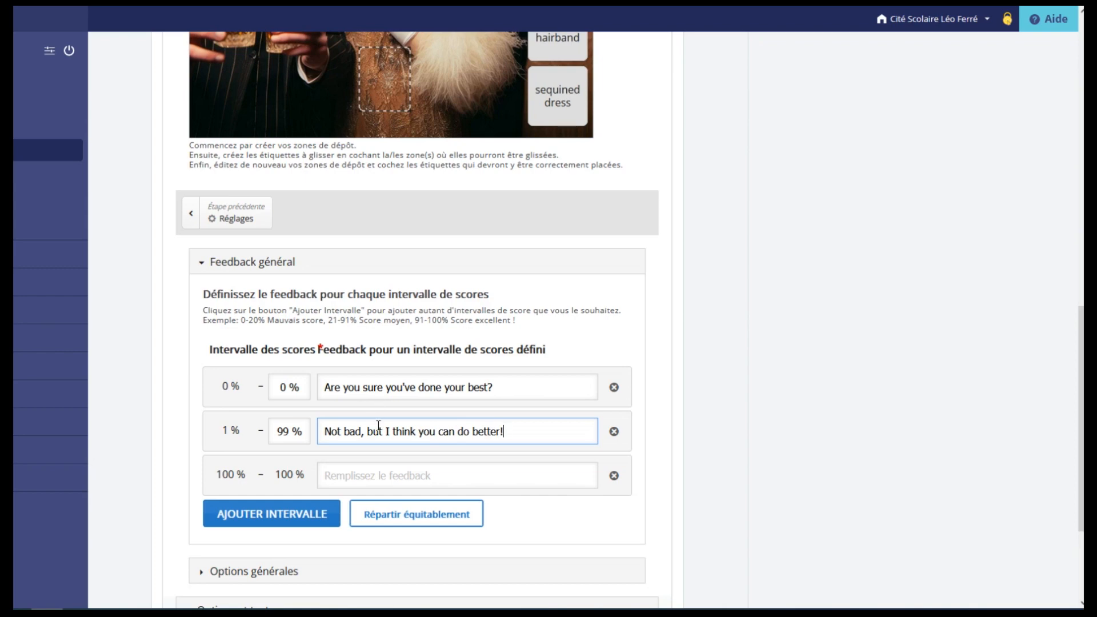
Enter the feedback "Excellent" for the 100% interval and save the exercise.
click(373, 474)
text(Excellent)
scroll(681, 519, down, 2)
click(657, 522)
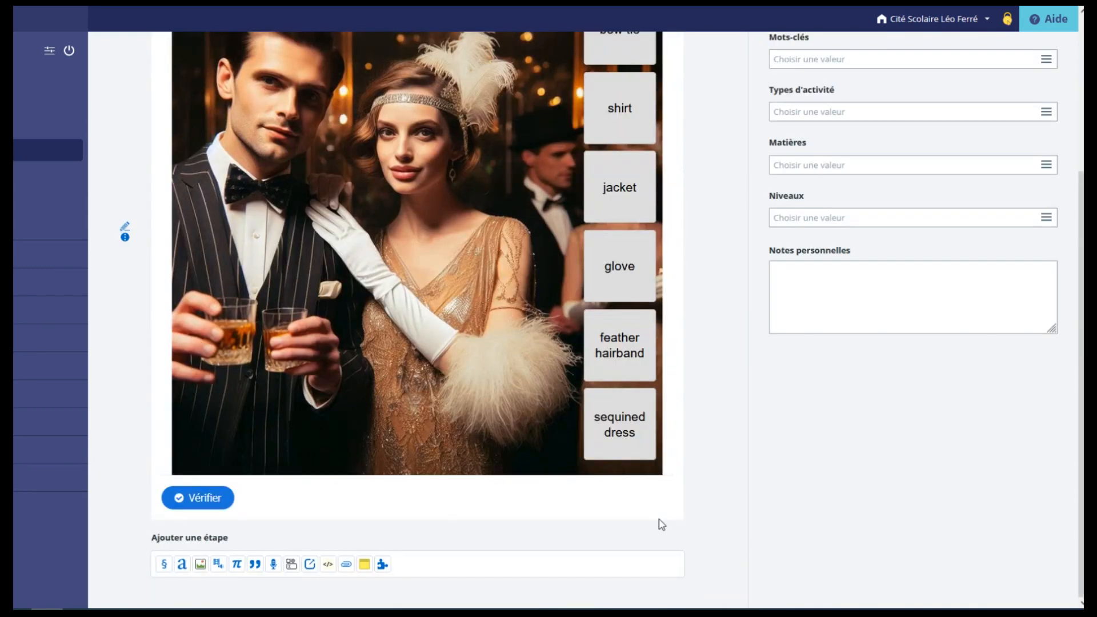
Test the exercise by placing all six labels with glove and feather hairband swapped, and check the answers.
scroll(681, 519, up, 1)
drag(620, 411, 366, 320)
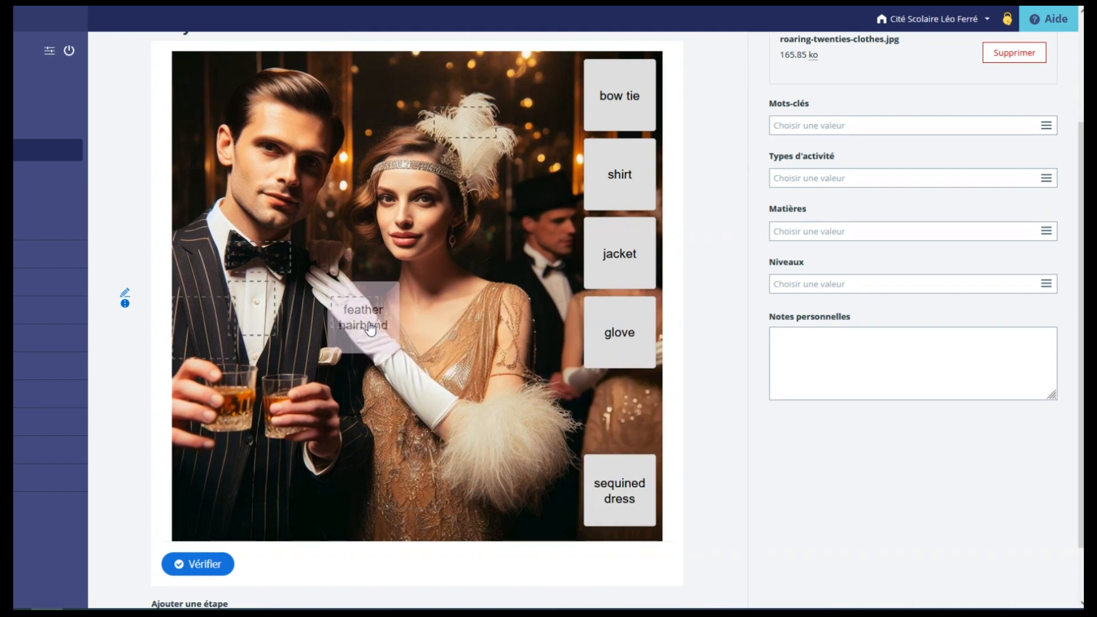
drag(620, 97, 220, 279)
drag(620, 174, 264, 315)
drag(619, 254, 196, 322)
drag(620, 491, 410, 488)
drag(619, 333, 462, 119)
click(200, 566)
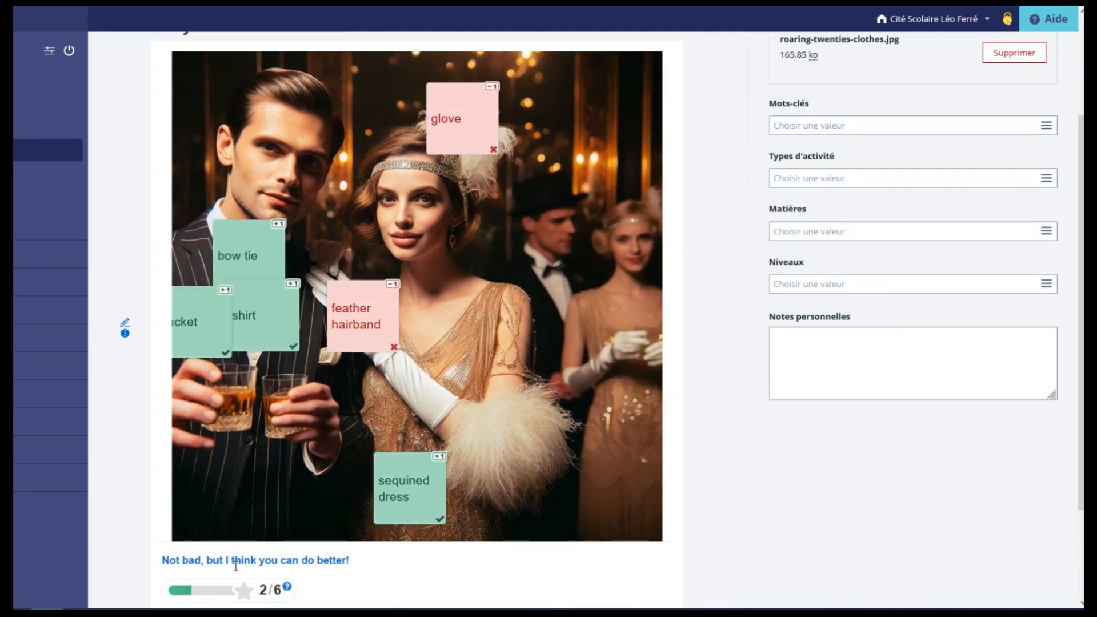
Restart the exercise, place all six labels on their correct clothing items, and check the answers.
scroll(328, 576, down, 2)
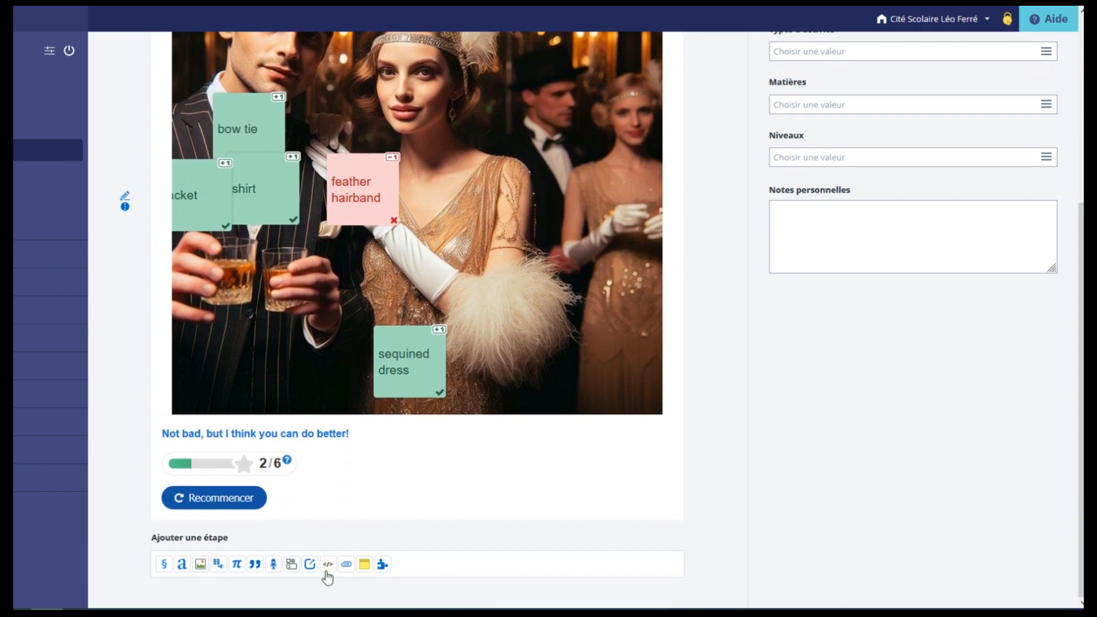
click(251, 506)
scroll(436, 544, up, 3)
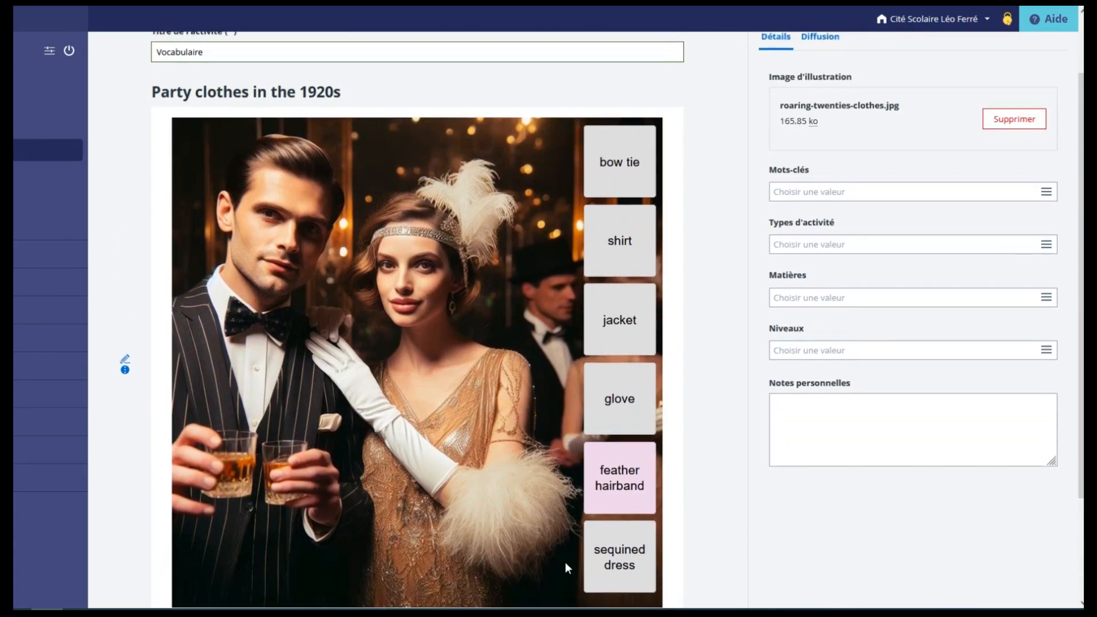
drag(610, 559, 395, 559)
drag(617, 479, 487, 188)
drag(617, 401, 358, 379)
drag(646, 321, 233, 392)
drag(620, 241, 251, 369)
drag(620, 162, 260, 319)
scroll(223, 507, down, 3)
click(222, 505)
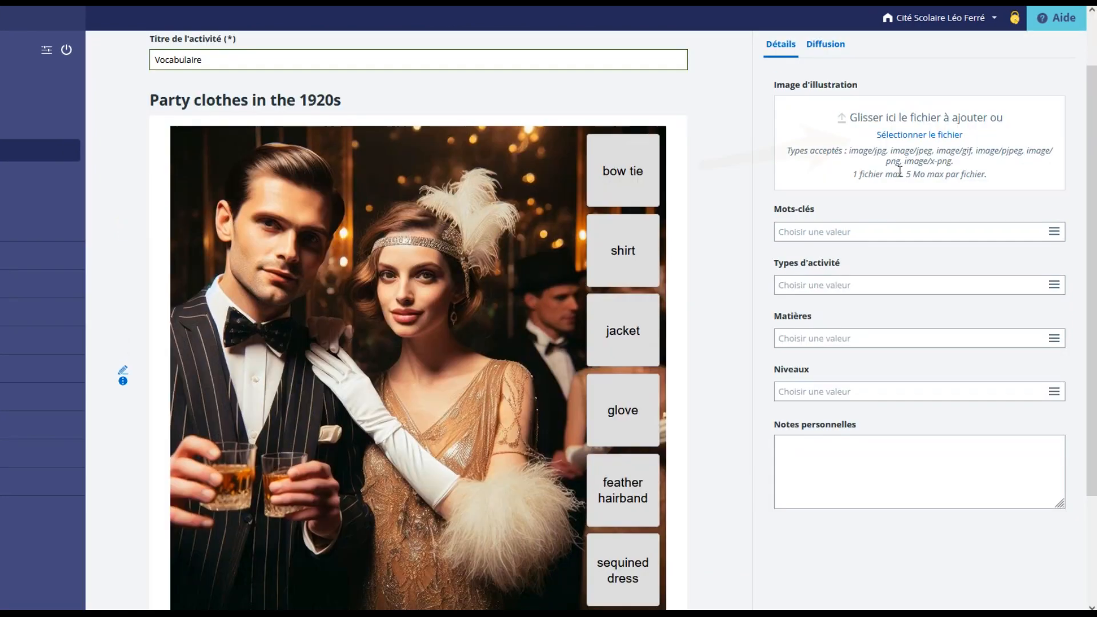
Set roaring-twenties-clothes.jpg as the activity's illustration image and save the activity.
click(903, 137)
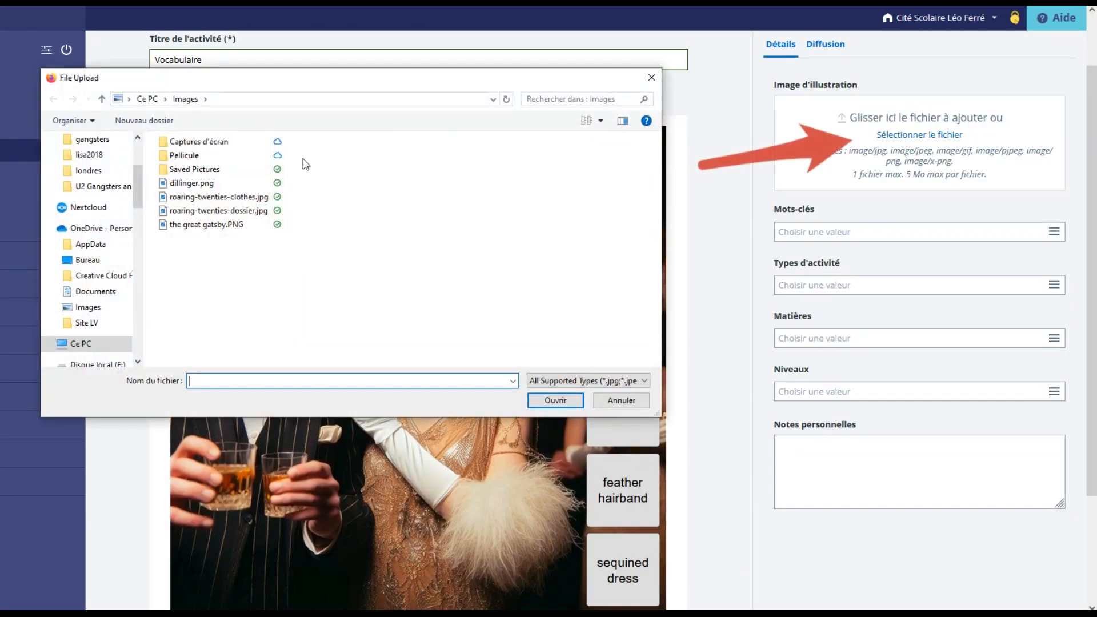
double_click(242, 196)
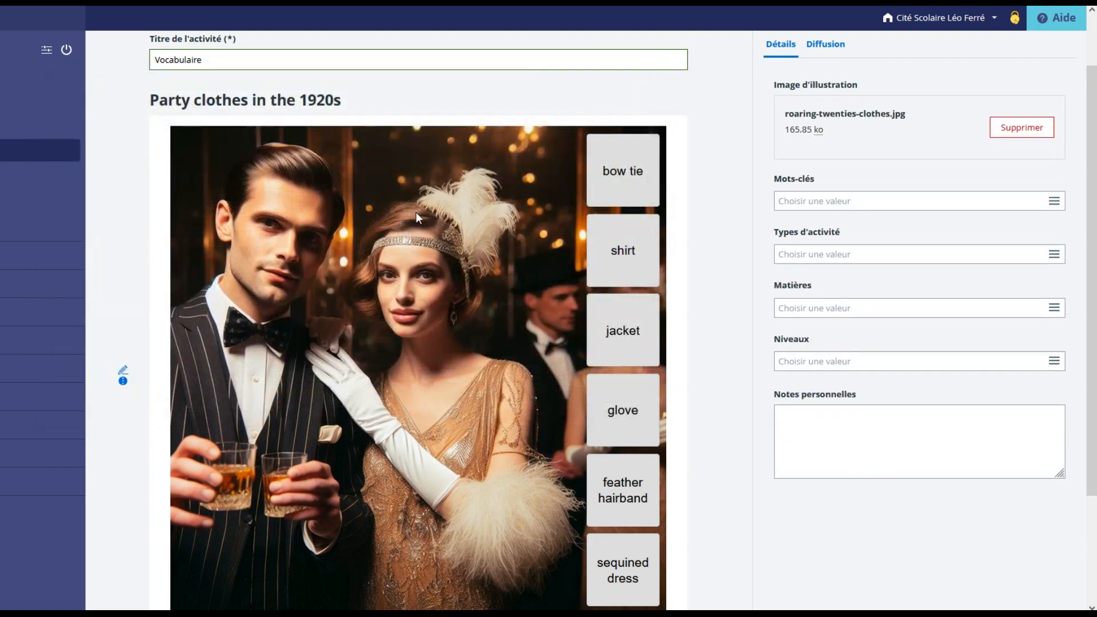
scroll(784, 252, up, 2)
click(1010, 49)
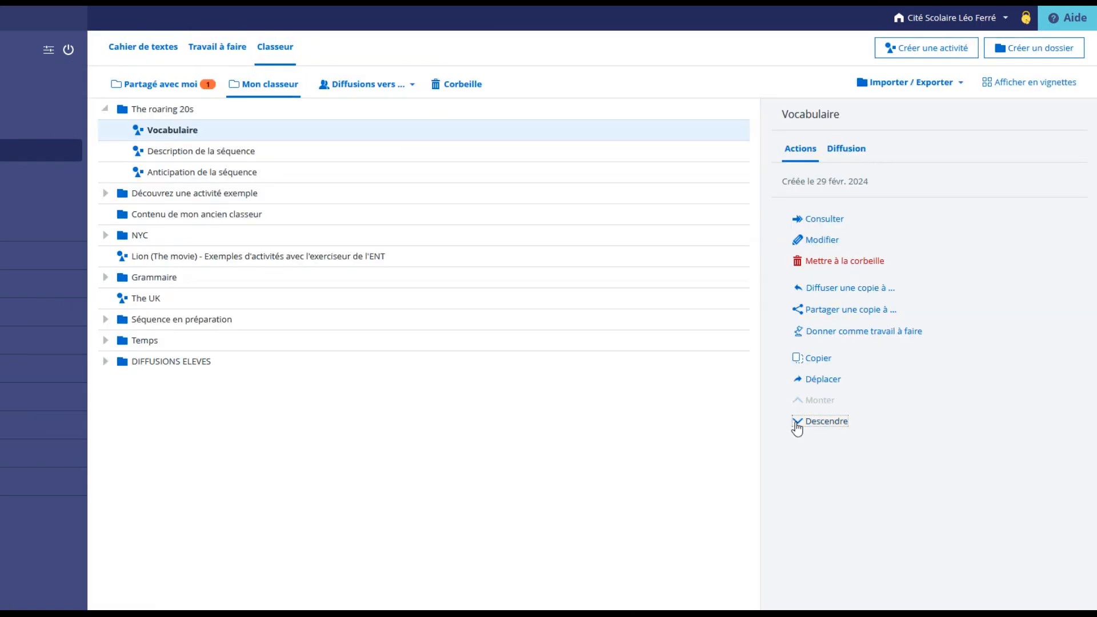
Move the Vocabulaire activity below Anticipation de la séquence in The roaring 20s folder, and open it for viewing.
click(798, 423)
click(798, 424)
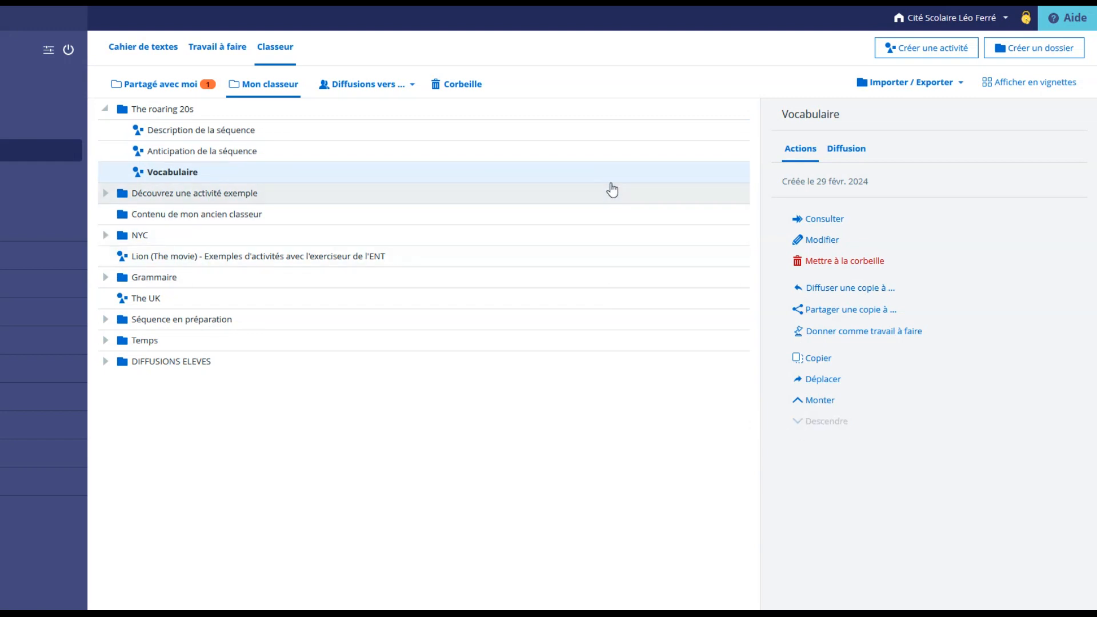
click(814, 219)
scroll(755, 320, down, 3)
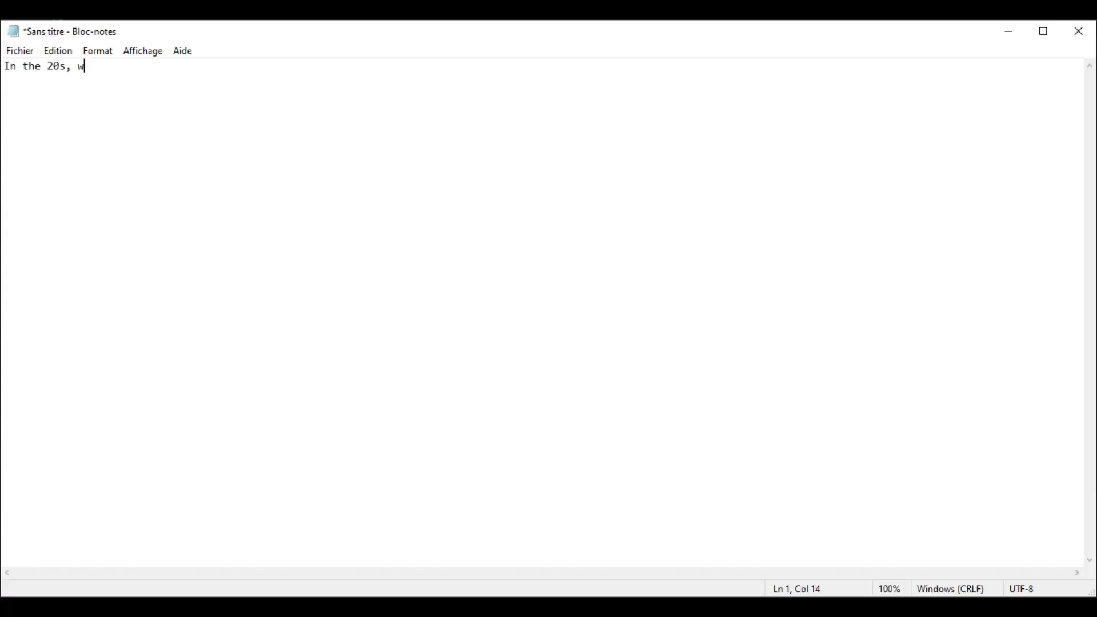
Write in Notepad "In the 20s, women used to wear sequined dresses and fur collars." "In the 20s, men used to wear patterned suits, white shirts and ties.".
text(omen used to wear sequined dresses and fur collars.)
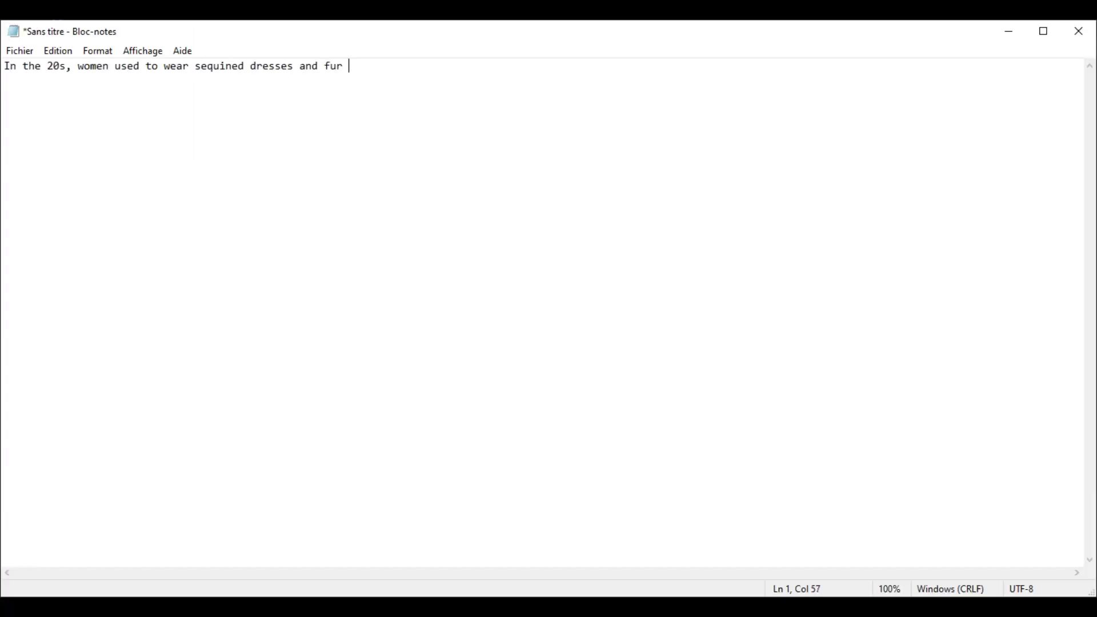
key(Return)
text(In the 20s, men used to wear patterned suits, white shirts and ties.)
Add a third line reading "Women didn't use to cut their hair short before the 1920s.".
key(Return)
text(Women didn't use to cut their hair short before the 1920s.)
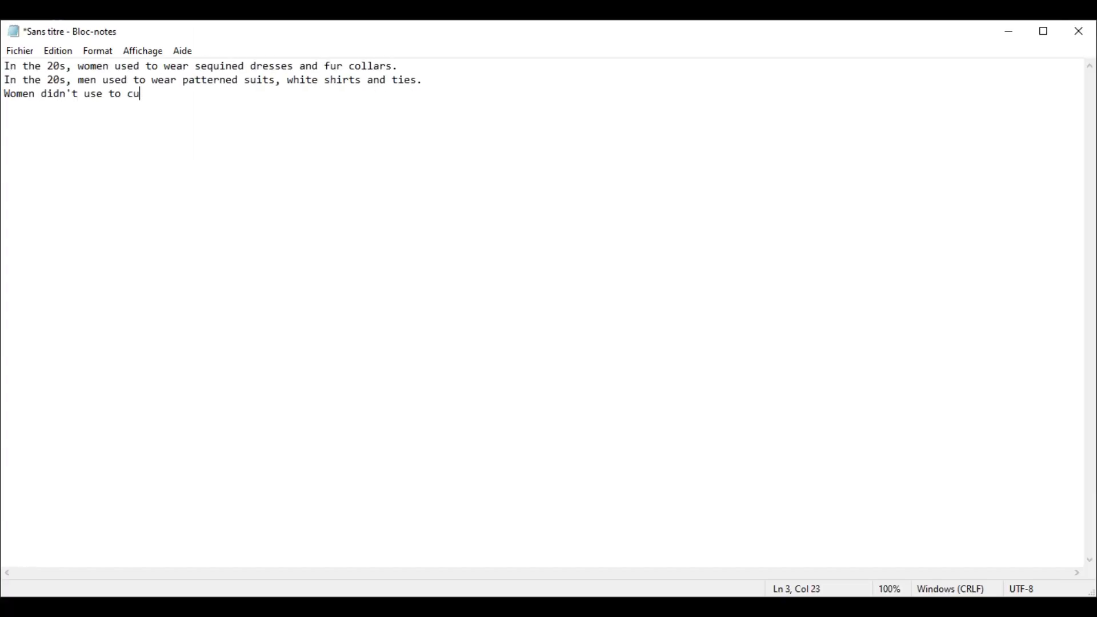
Add the lines "Movies didn't use to have sounds, but that changed in the late 1920s." and "Before movies, people used to go to Vaudeville performances.".
key(Return)
text(Movies didn't use to have sounds, but that changed in the late 1920s.)
key(Return)
text(Before movies, people used to go to Vaudeville performances.)
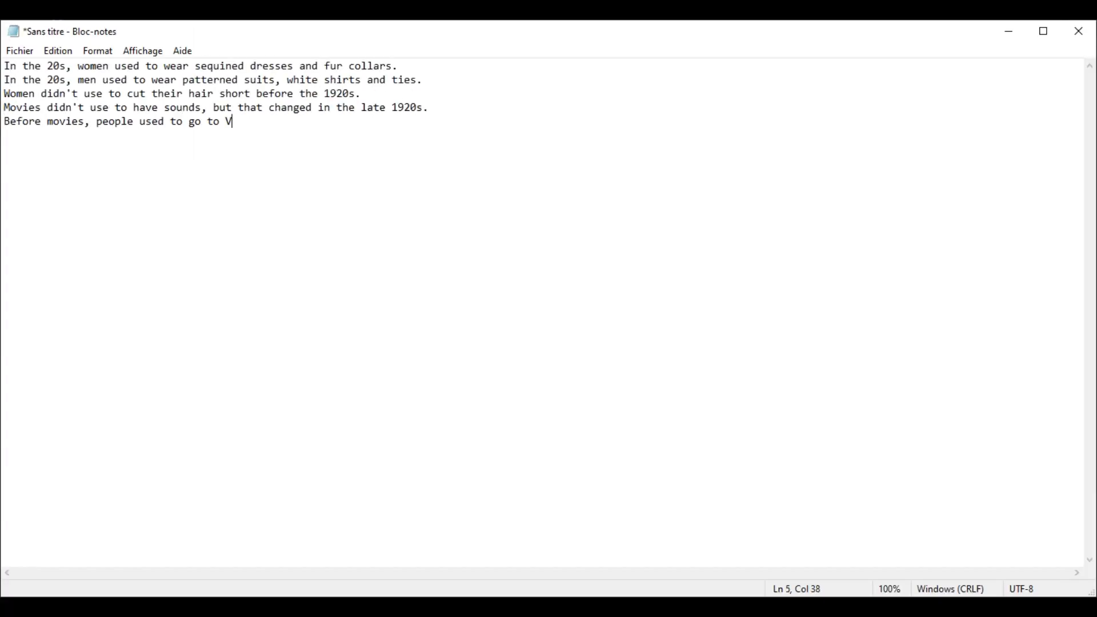
Add the lines "Before the 1920s, people didn't use to have appliances in their homes." and "Alcohol used to be illegal in the 1920s.".
key(Return)
text(Before the 1920s, people didn't use to have appliances in their homes.)
key(Return)
text(Alcohol used to be illegal in the 1920s.)
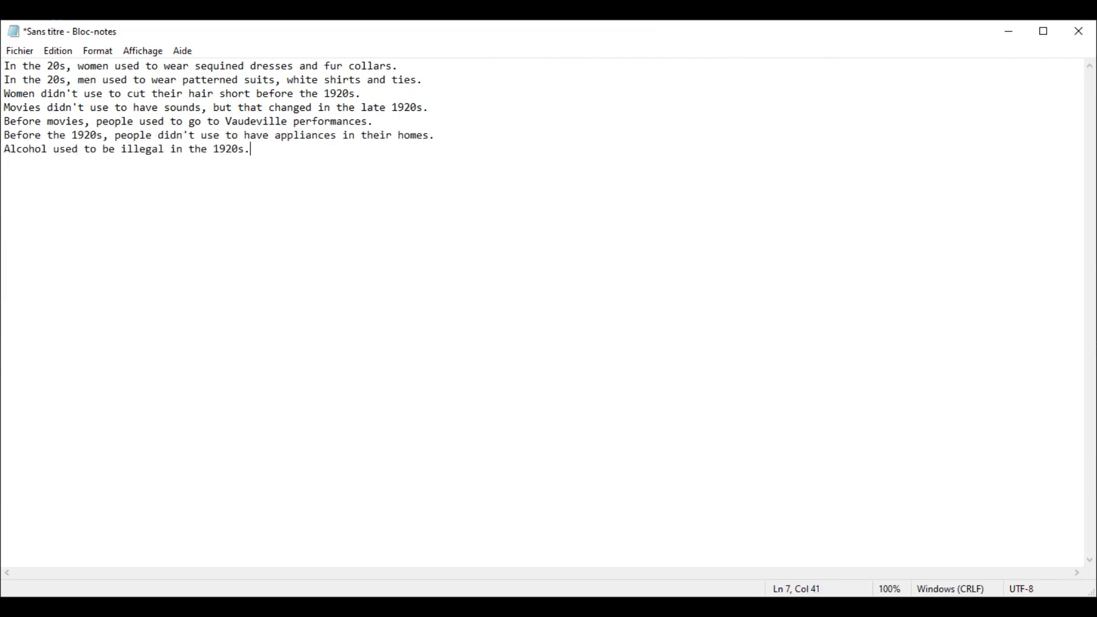
Add three final "used to" sentences about drinking in bars called speakeasies, women not voting before the 1920s, and going to a lot of clubs.
key(Return)
text(People used to drink in bars called speakeasies.)
key(Return)
text(Before the 1920s, women didn't use to vote.)
key(Return)
text(People used to go to a lot of clubs in the 19)
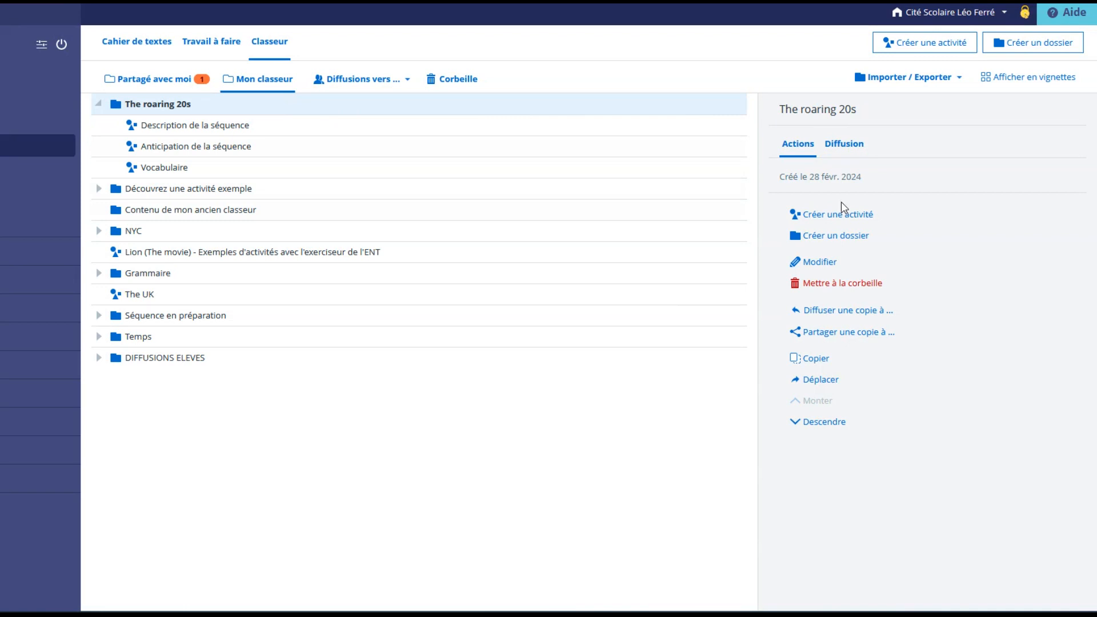
Create a new activity in The roaring 20s folder titled "Grammaire - Changes during the 20s".
click(840, 214)
click(304, 117)
text(Gr)
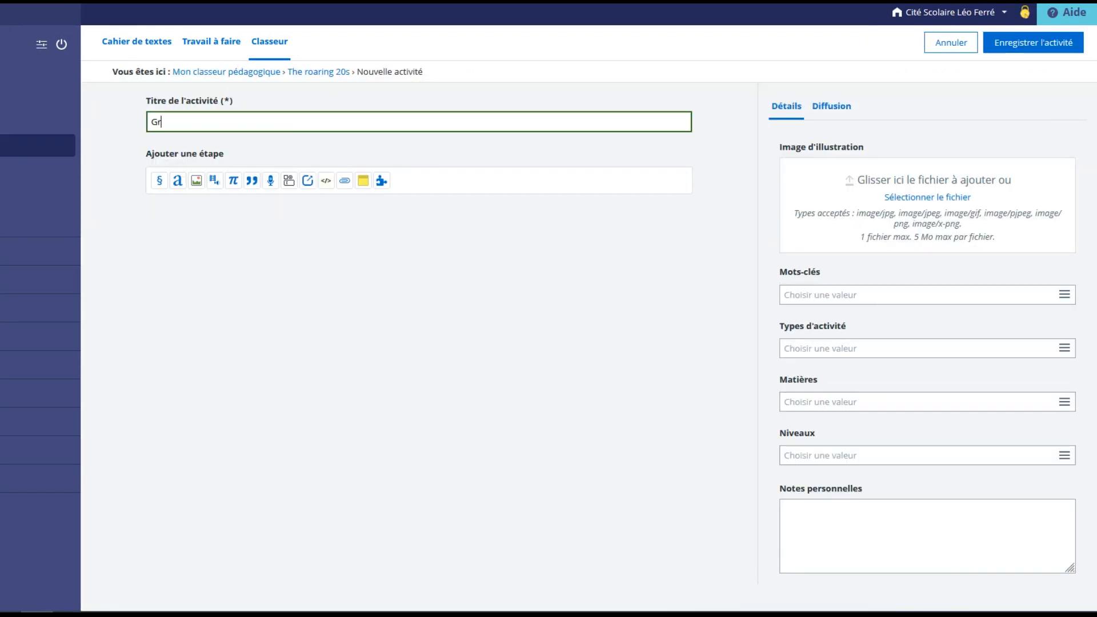
text(ammaire - Changes during the 20s)
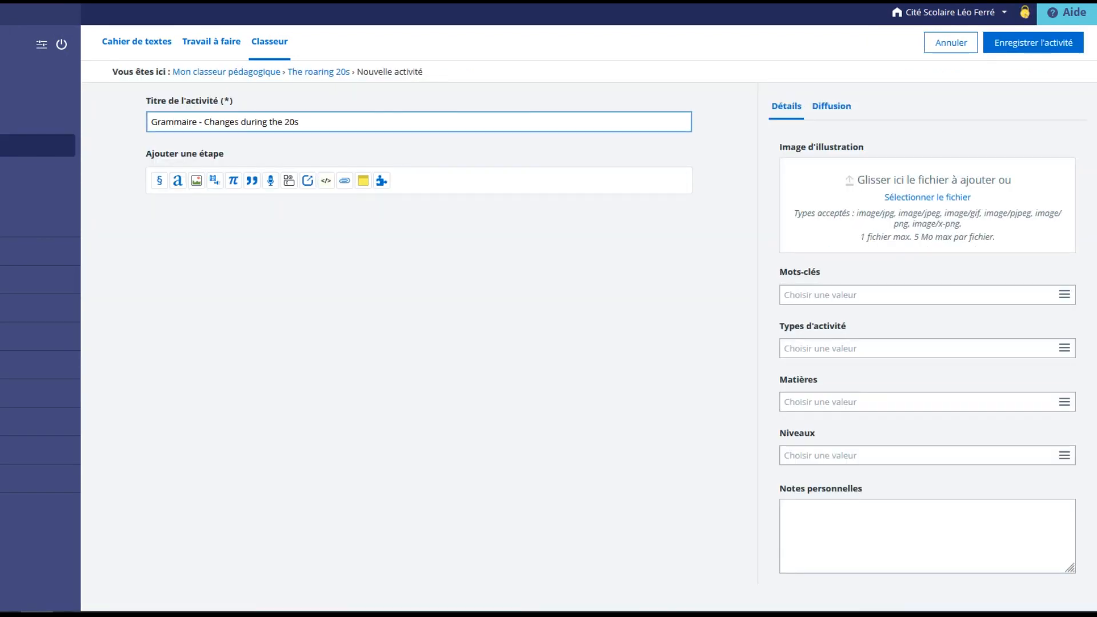
Add a Texte à trous exercise to the activity, titled "Changes during the 20s - USED TO - DIDN'T USE TO".
click(381, 181)
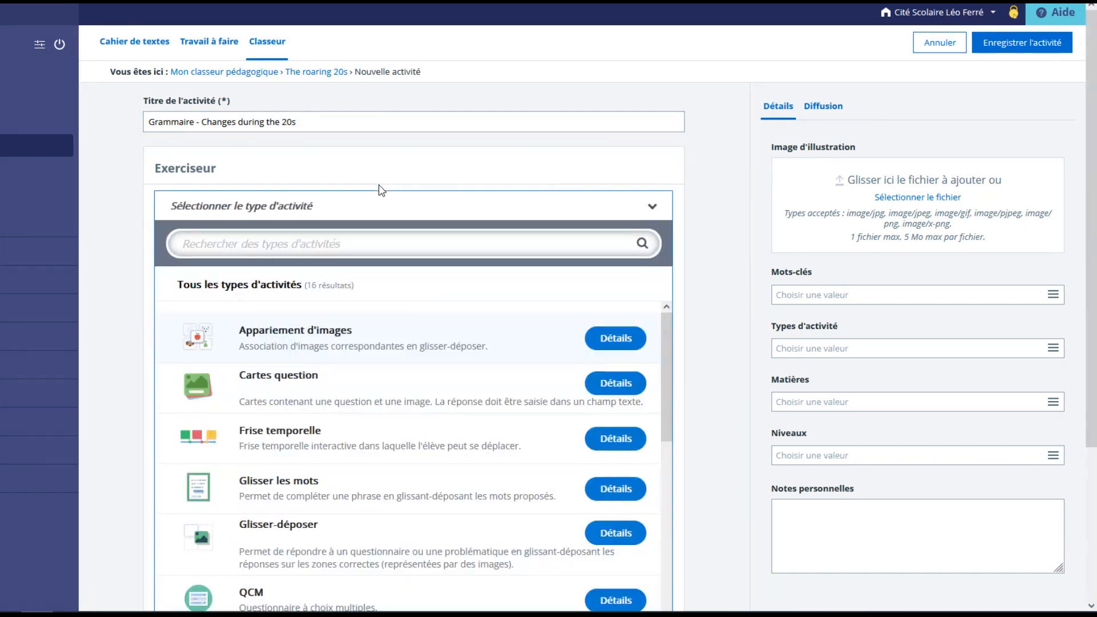
scroll(363, 409, down, 4)
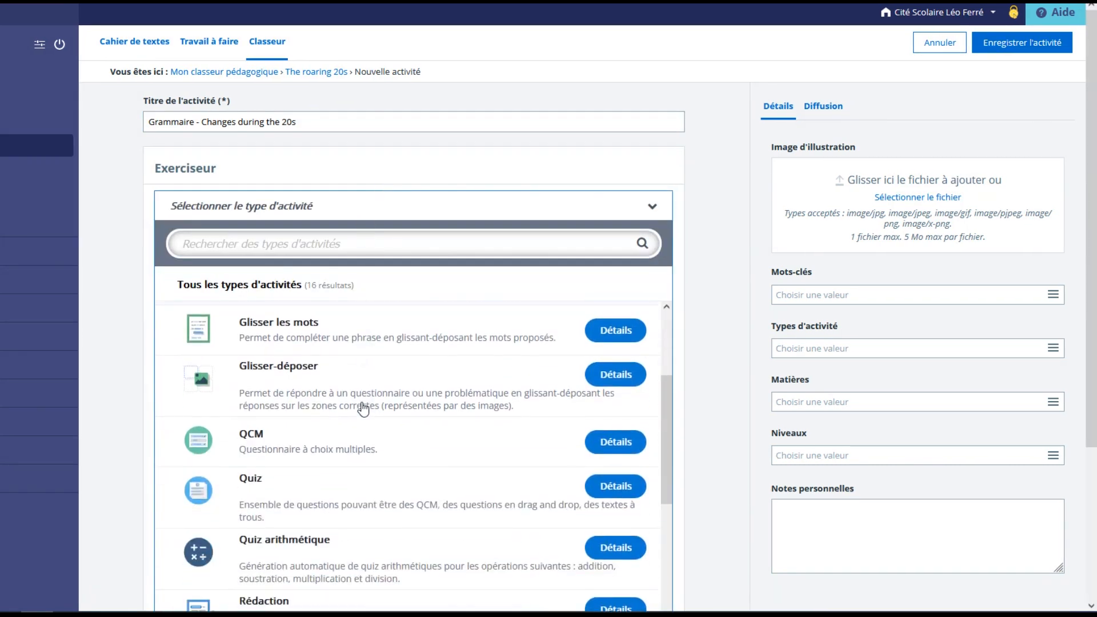
scroll(364, 409, down, 4)
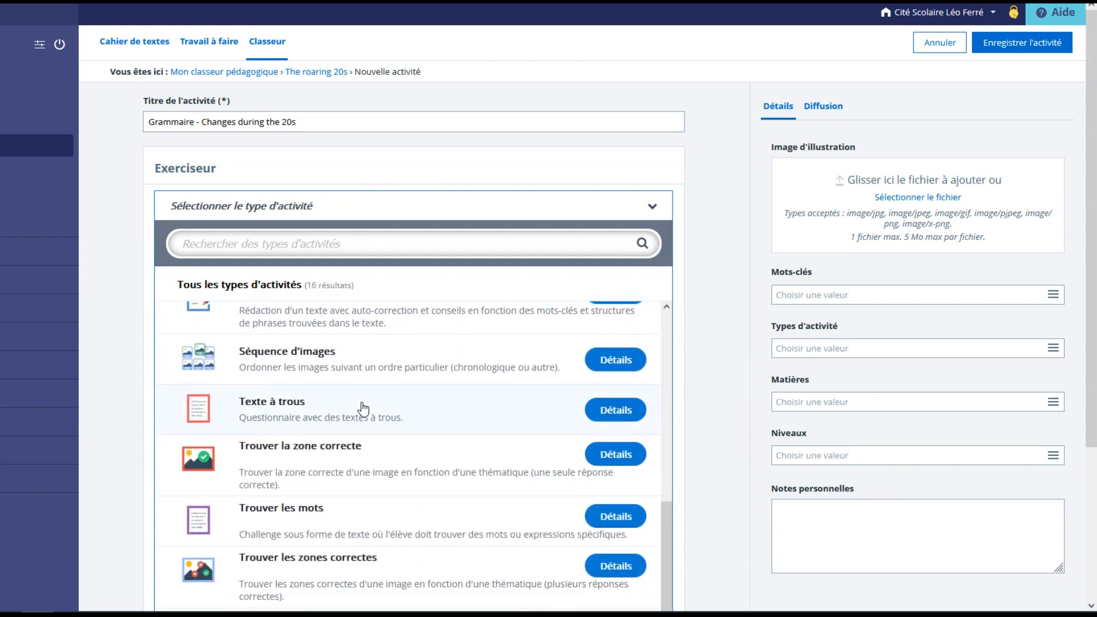
click(364, 409)
click(253, 324)
text(Changes during the 20s - USED TO - DIDN'T USE TO)
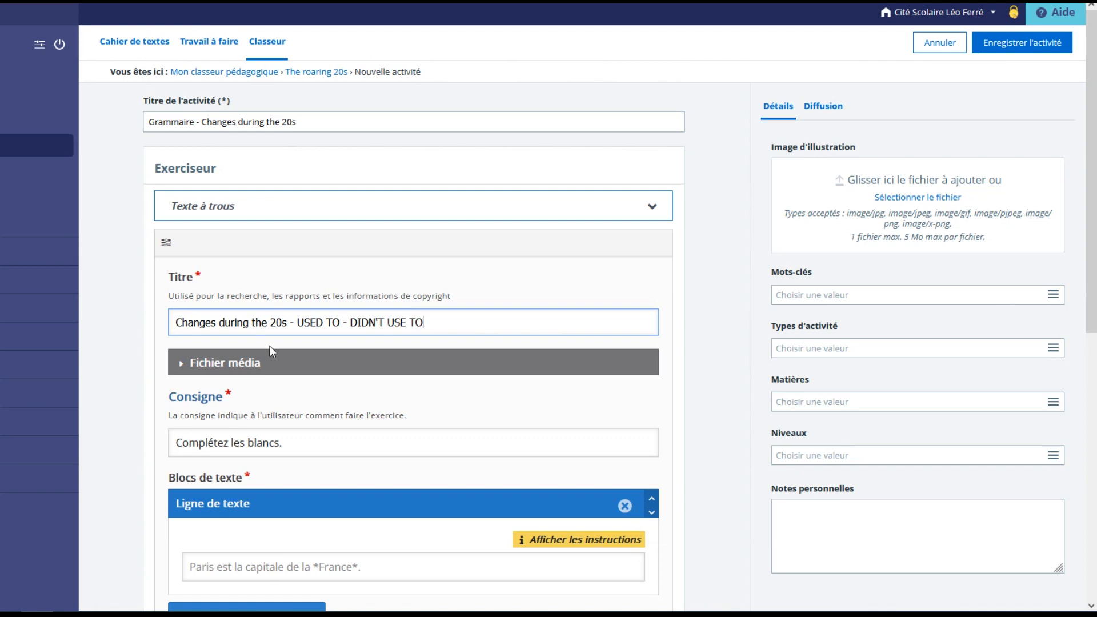
Set the exercise instruction to "Fill in the blanks" and paste the ten prepared "used to" sentences into the text block.
scroll(269, 345, down, 2)
click(296, 312)
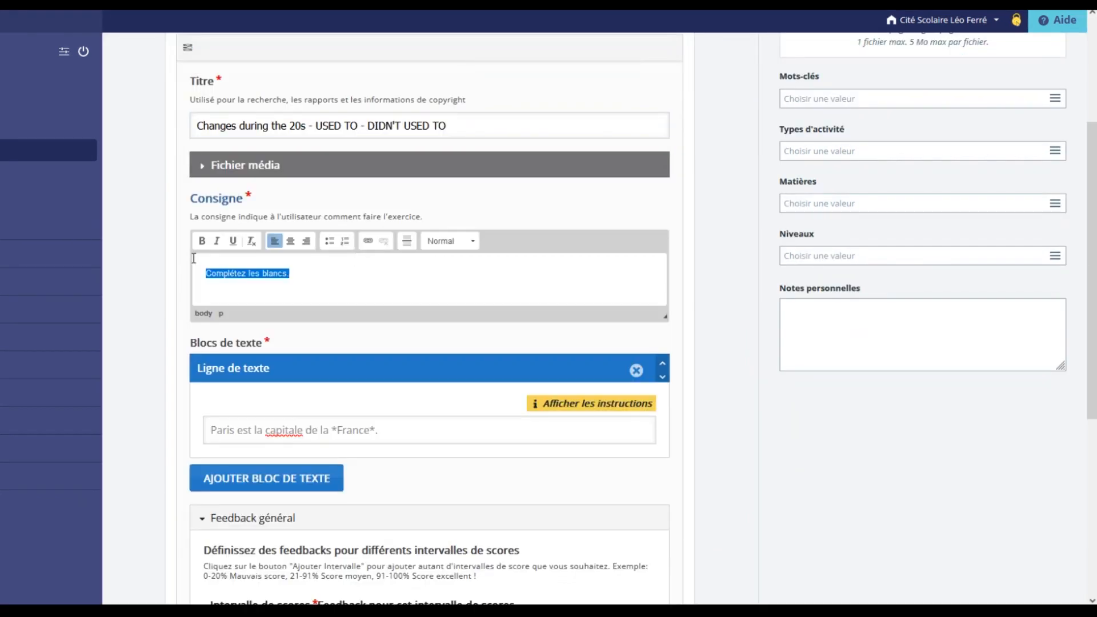
text(Fill in the blanks)
scroll(197, 272, down, 2)
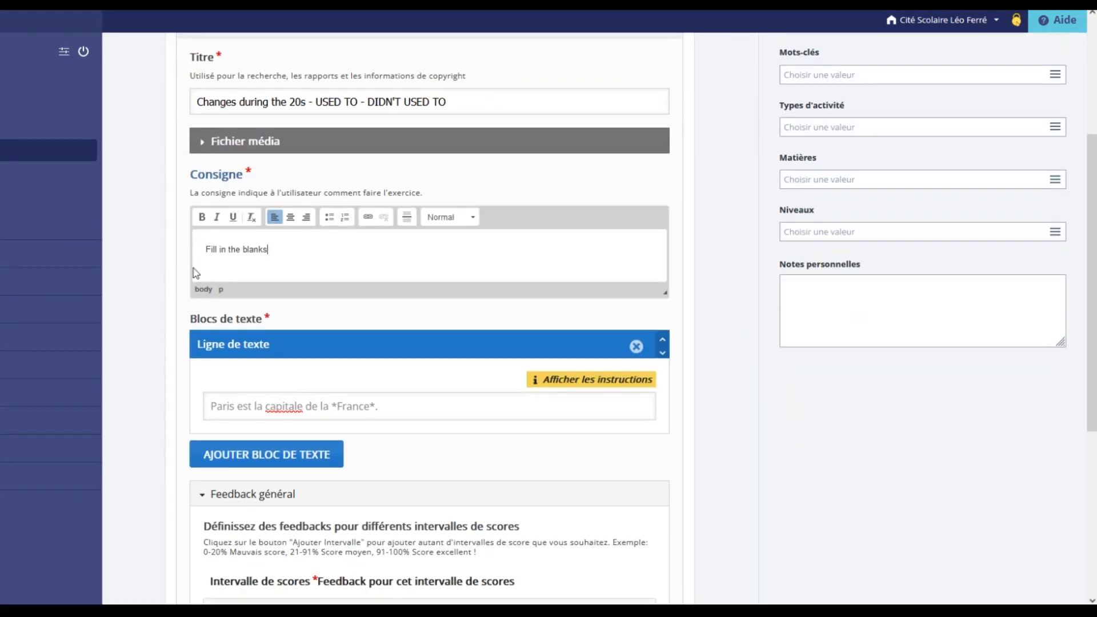
click(348, 299)
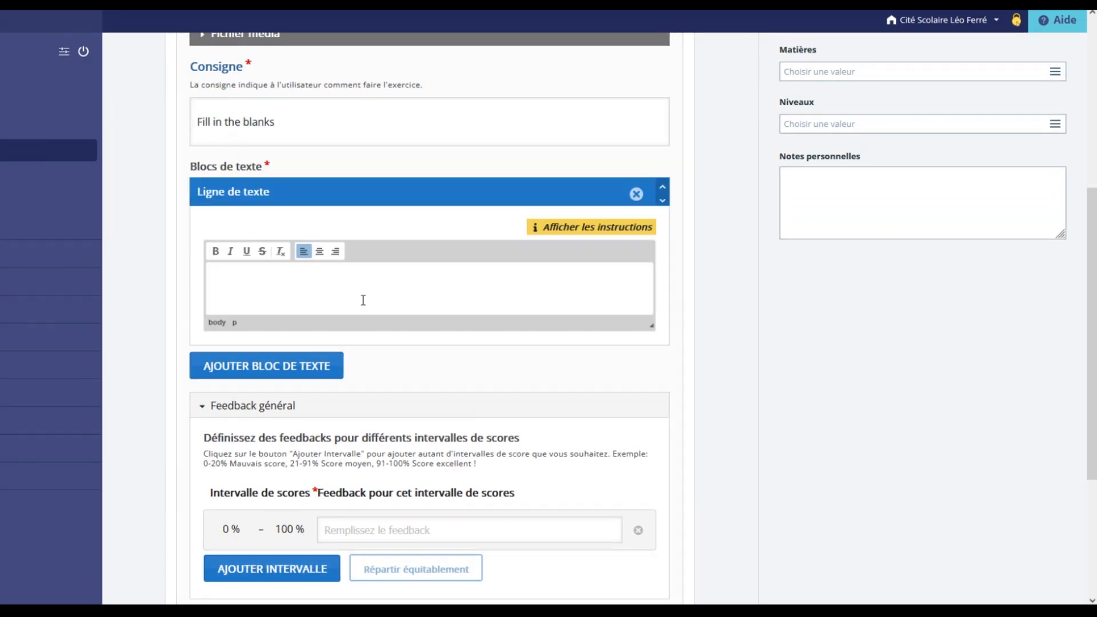
text(In the 20s, women used to wear sequined dresses and fur collars. In the 20s, men used to wear patterned suits, white shirts, and ties. Women didn’t use to cut their hair short before the 1920s. Movies didn’t use to have sound, but that changed in the late 1920s. Before movies, people used to go to vaudeville performances. Before the 1920s, people didn’t use to have appliances in their homes. Alcohol used to be illegal in the 1920s. People used to drink in illegal bars called speakeasies. Before the 1920s, women didn’t use to be able to vote in several countries. People used to go to a lot of dance clubs in the 1920s.)
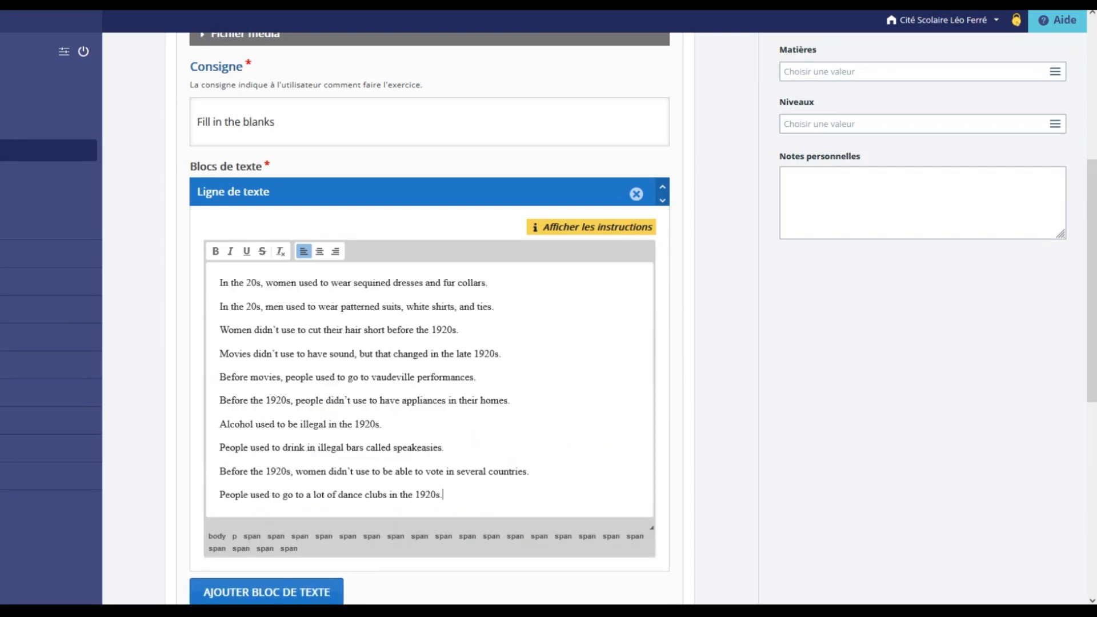
Turn every "used to" and "didn't use to" in the ten sentences into a blank by enclosing it in asterisks.
scroll(363, 303, up, 2)
click(300, 414)
text(*)
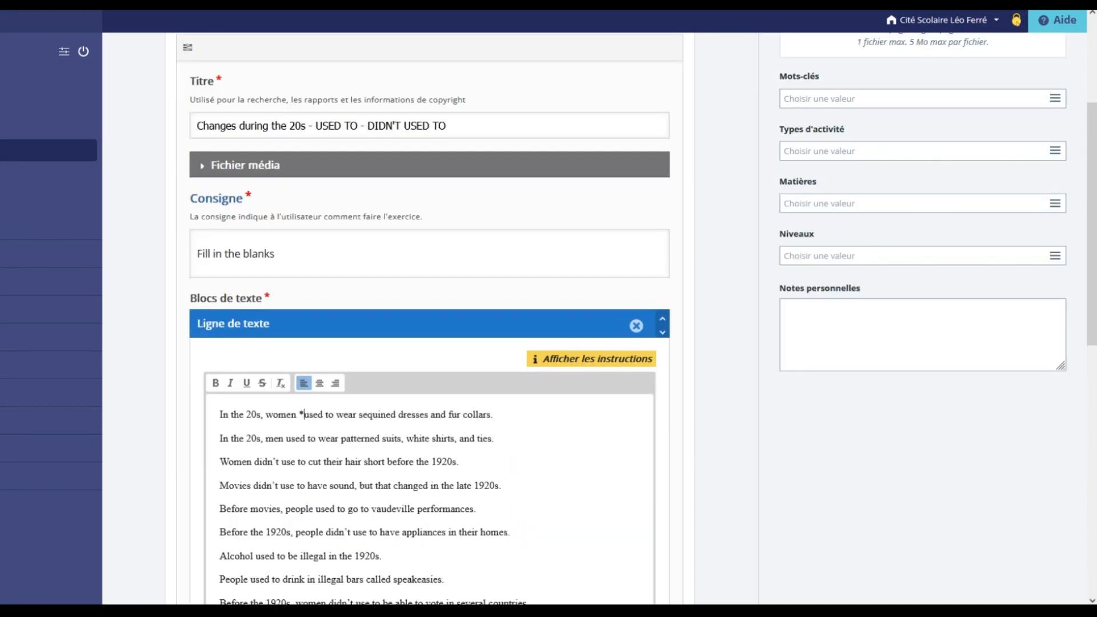
click(335, 415)
text(*)
click(286, 438)
text(*)
click(320, 439)
text(*)
click(255, 462)
text(*)
click(311, 462)
text(*)
click(327, 400)
text(*)
click(382, 400)
text(*)
click(255, 425)
text(*)
click(291, 425)
text(*)
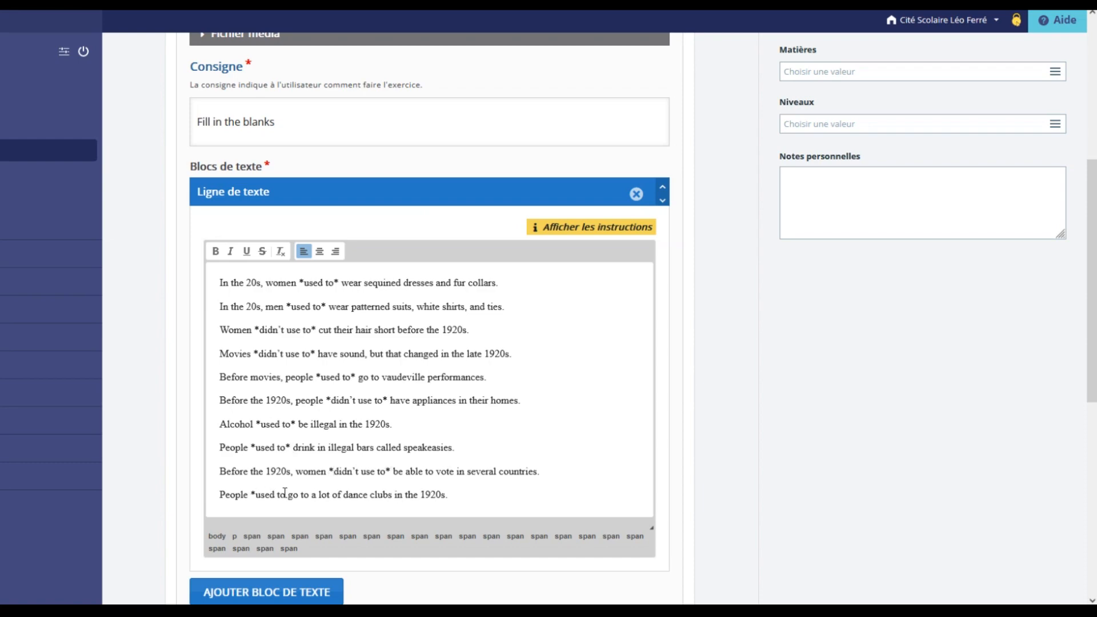
click(285, 495)
text(*)
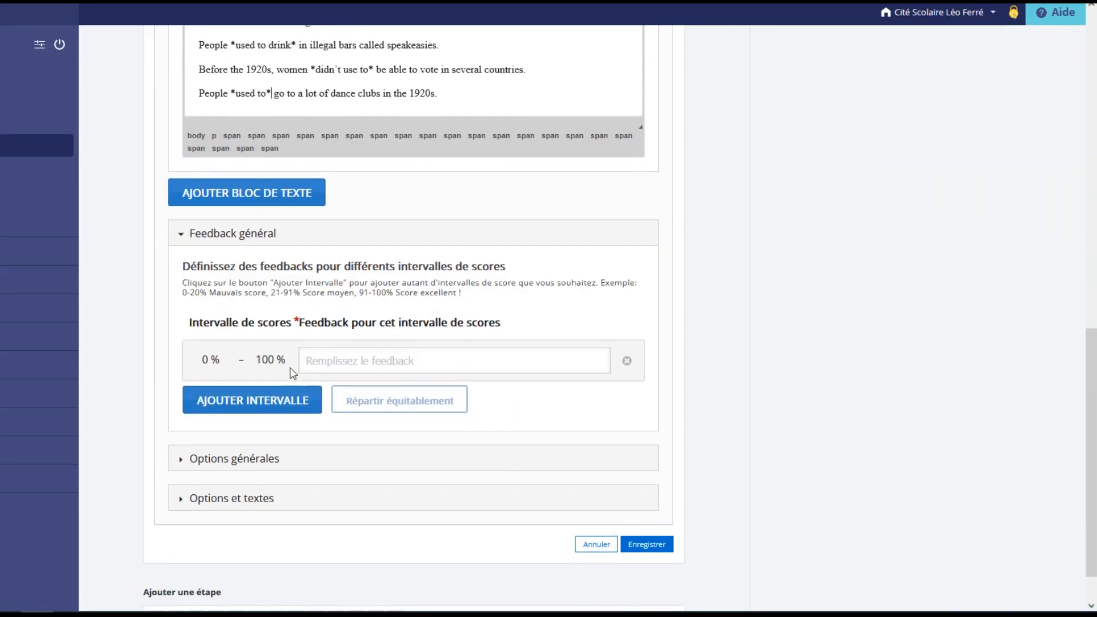
Add two score intervals to the general feedback and give the 0 % interval the message "Are you sure you did it seriously?".
click(252, 401)
click(252, 446)
click(271, 360)
text(0)
click(320, 360)
text(Are you sure you did it seriously?)
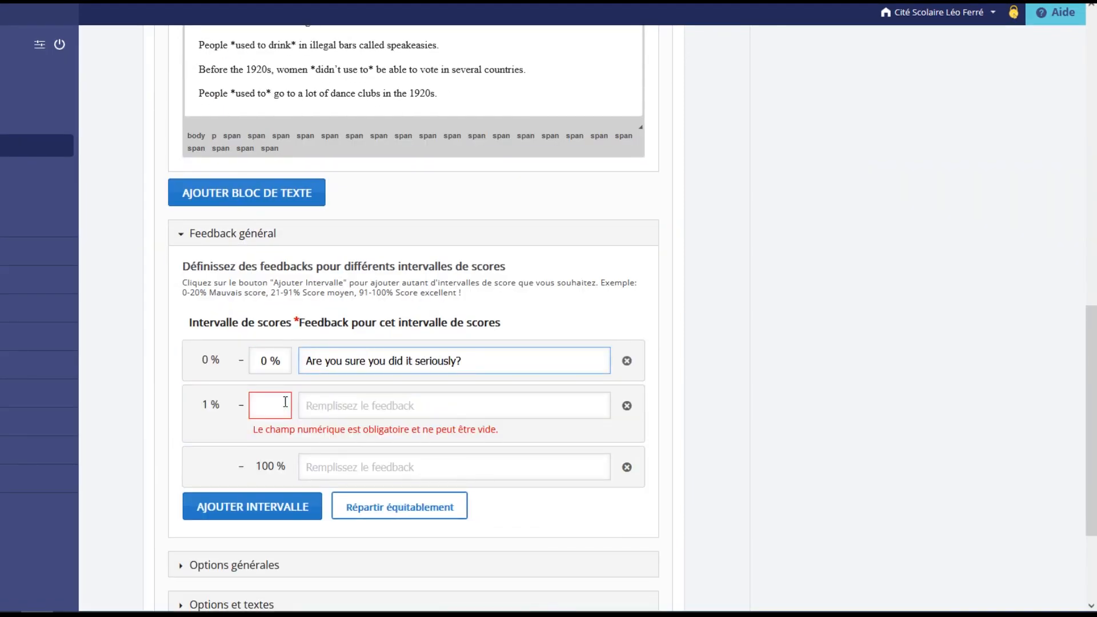
Set the feedback for 1–99 % to "Not bad, try again to imrpove your score!" and for 100 % to "Excellent!", and save the exercise.
click(288, 402)
text(99)
key(Tab)
text(Not bad, try again to imrpove your score!)
click(592, 450)
text(Excellent!)
scroll(591, 524, down, 2)
click(652, 507)
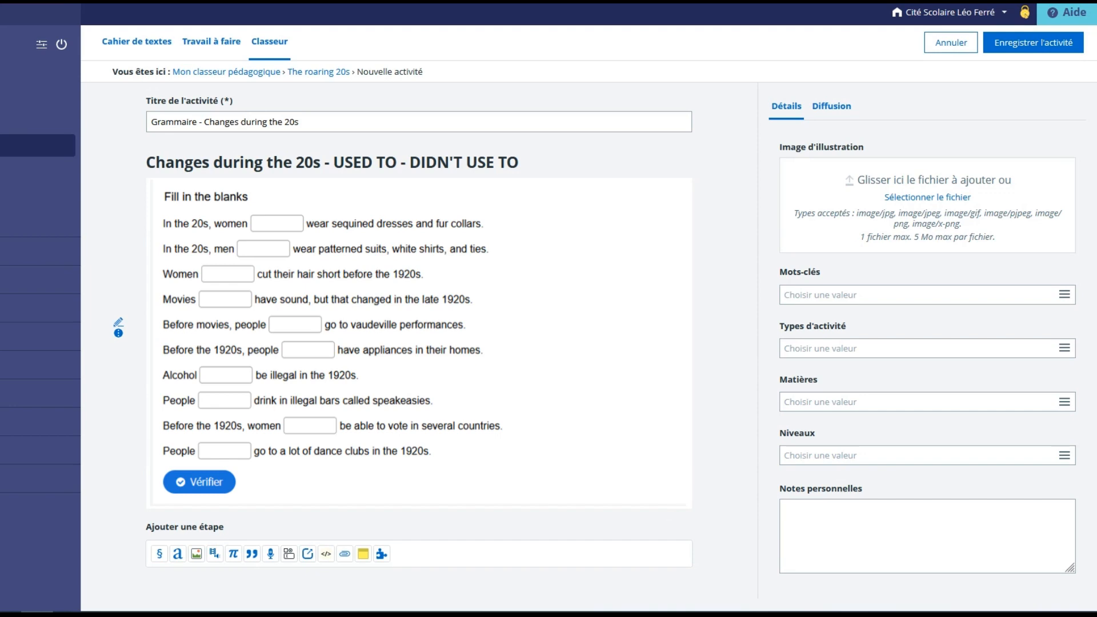
Set appliances.jpg as the grammar activity's illustration image and save the activity.
click(942, 200)
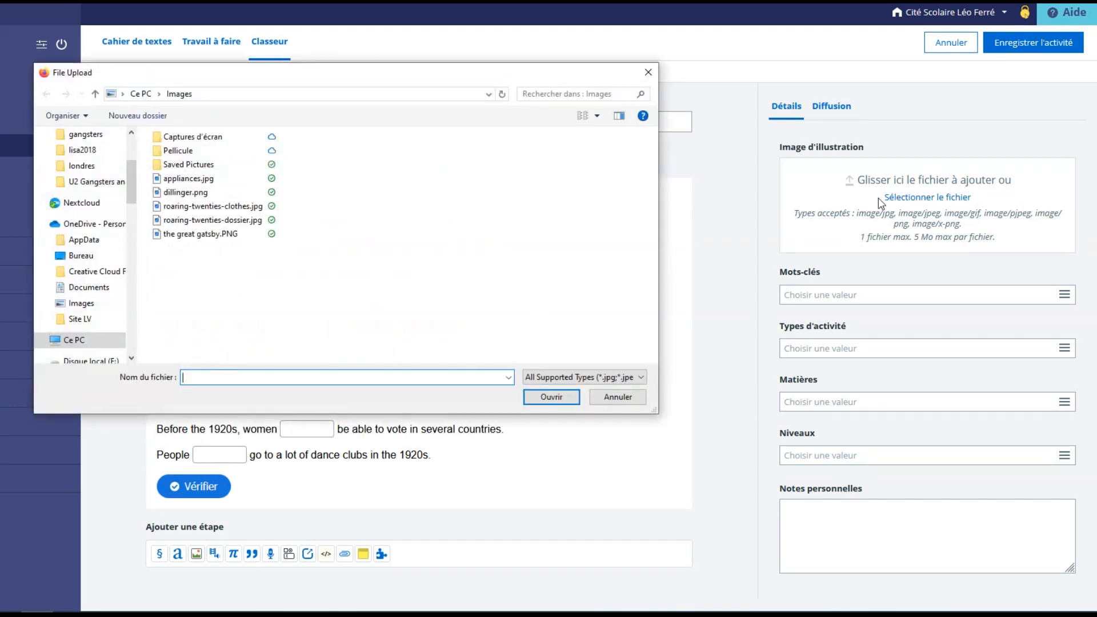
double_click(207, 179)
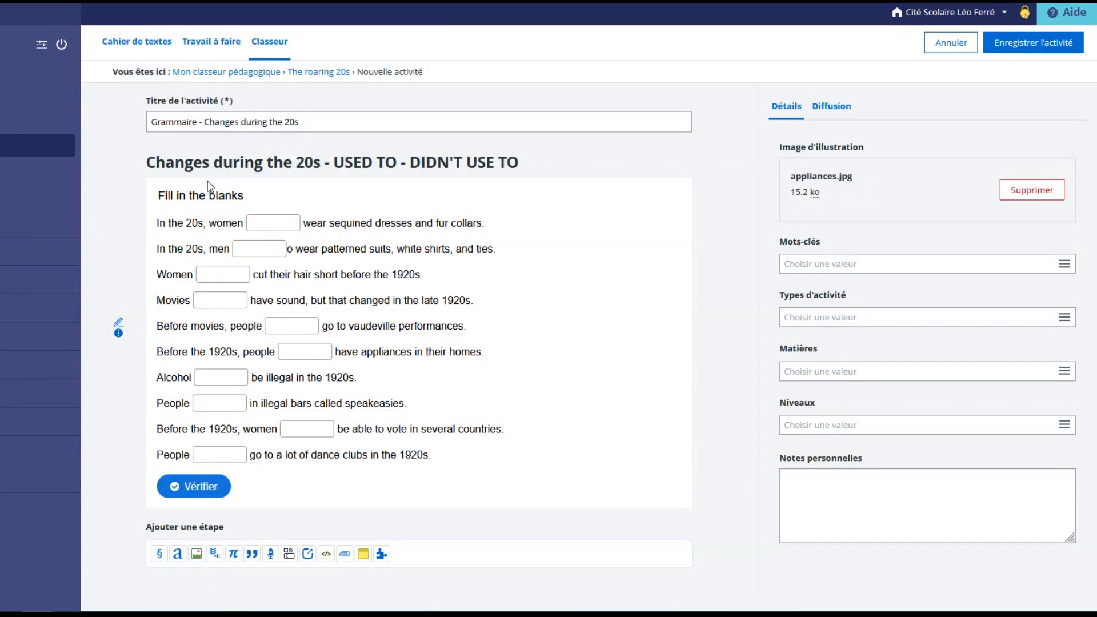
click(1002, 41)
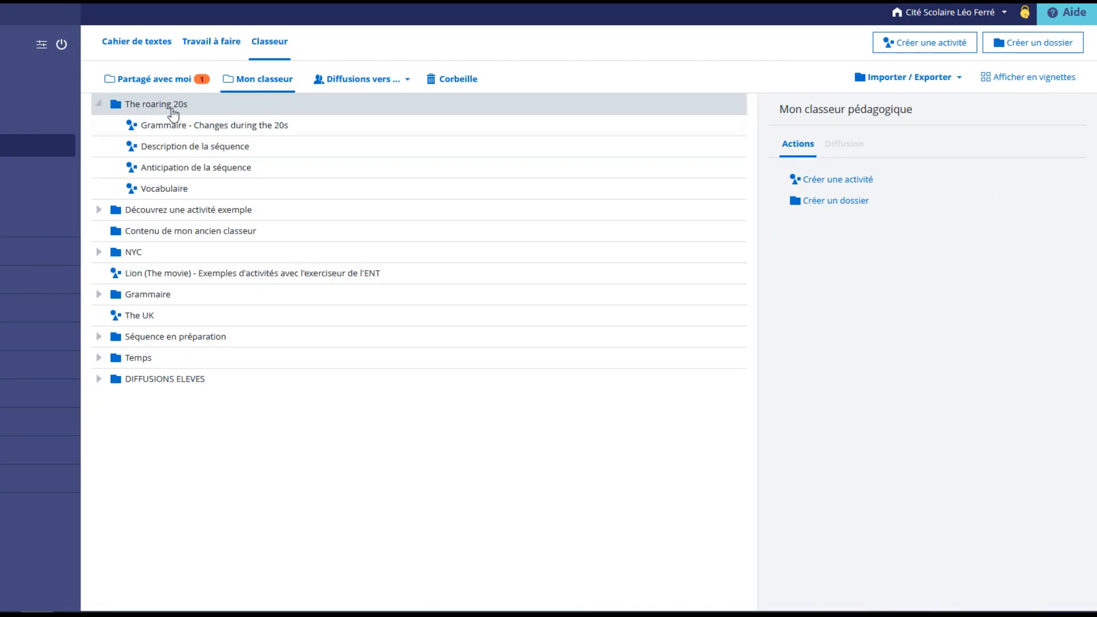
Move the Grammaire - Changes during the 20s activity below Vocabulaire in The roaring 20s folder, and open it for viewing.
click(237, 128)
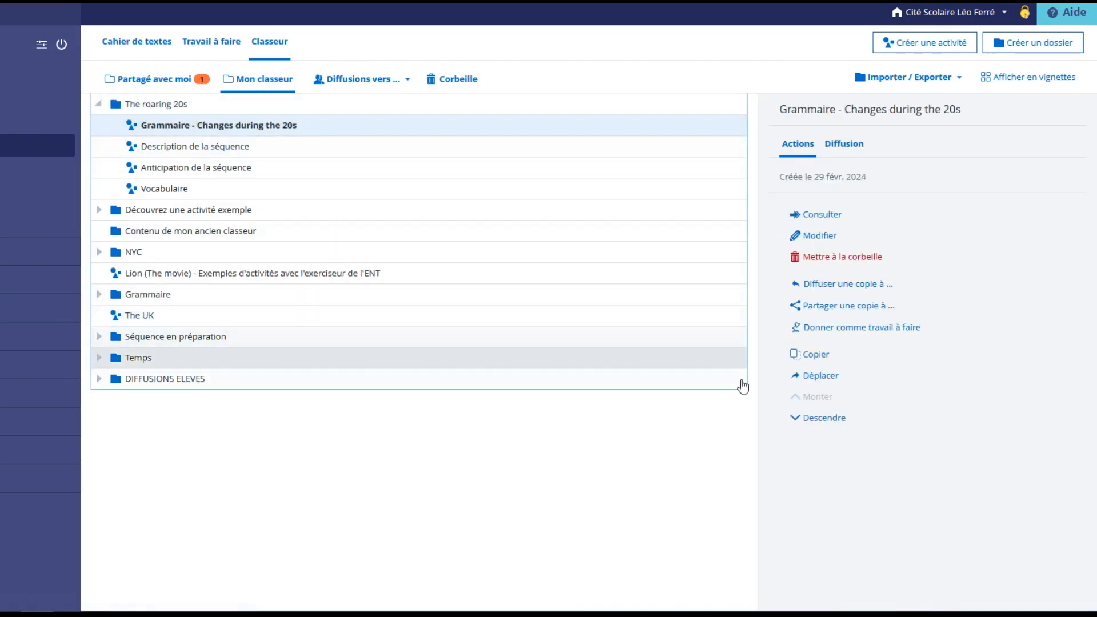
click(797, 420)
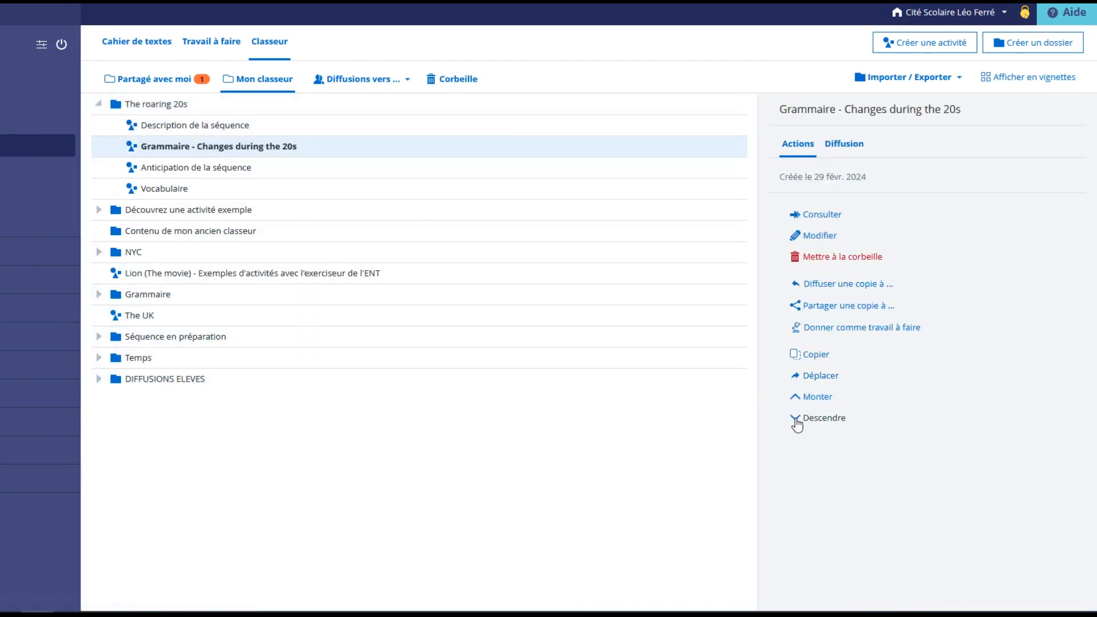
click(798, 421)
click(798, 421)
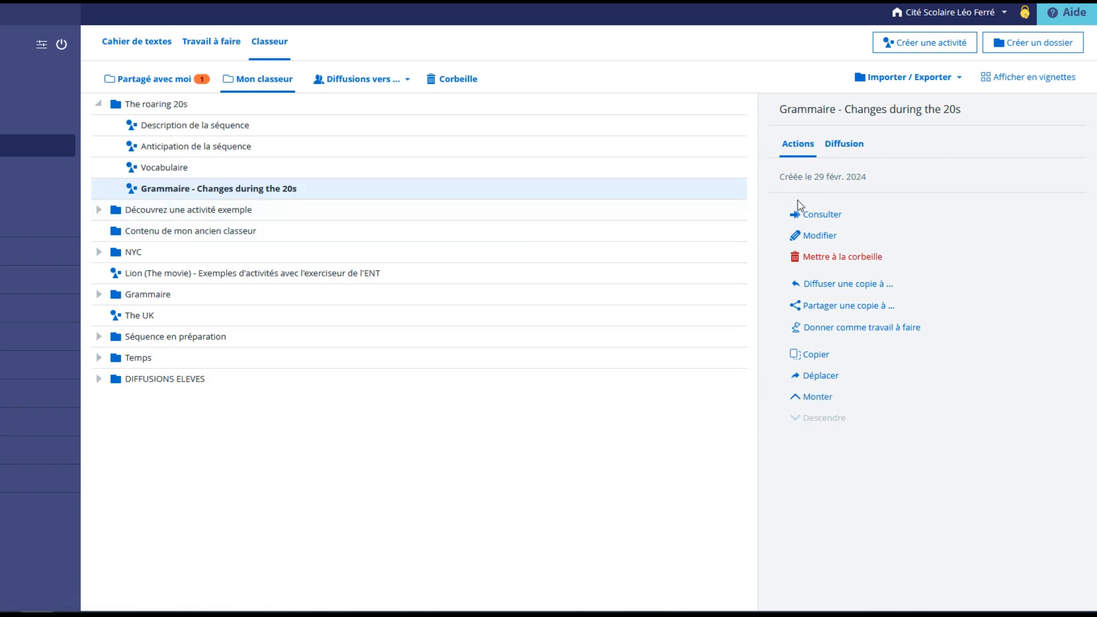
click(810, 215)
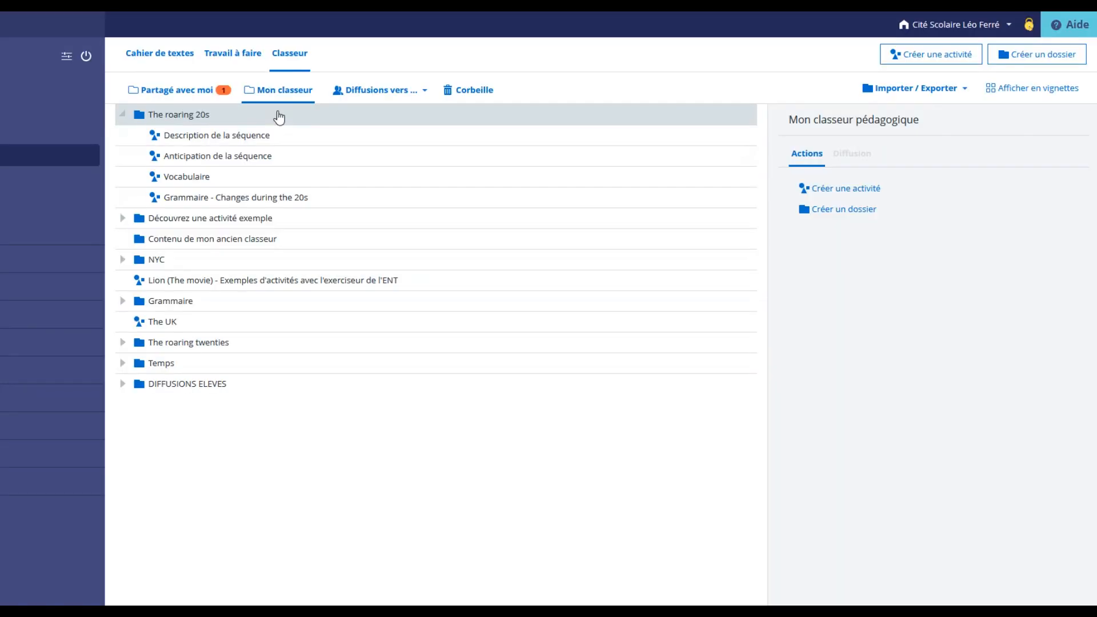
Create another activity in The roaring 20s folder titled "Anticiper à partir d'éléments visuels et auditifs".
click(627, 120)
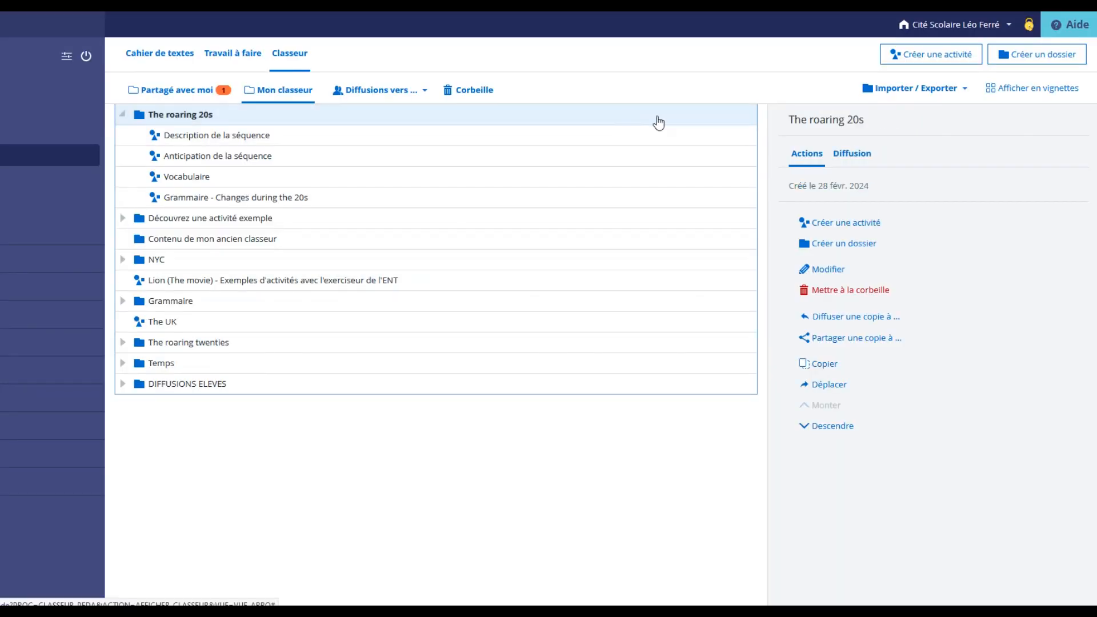
click(837, 224)
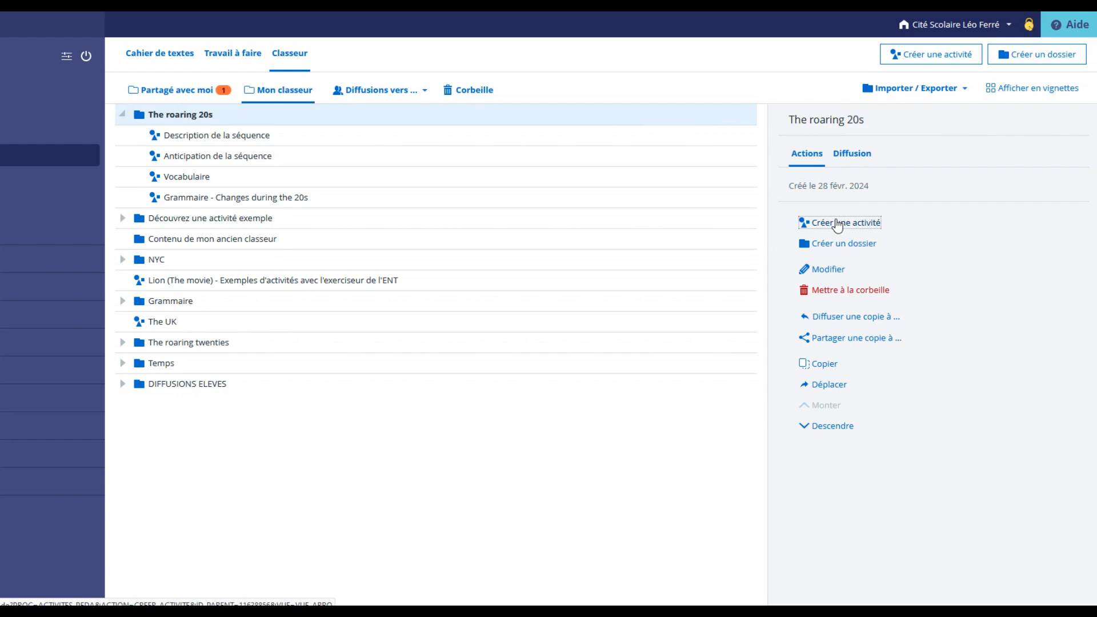
text(Anticiper à partir d'éléments visuels et auditifs)
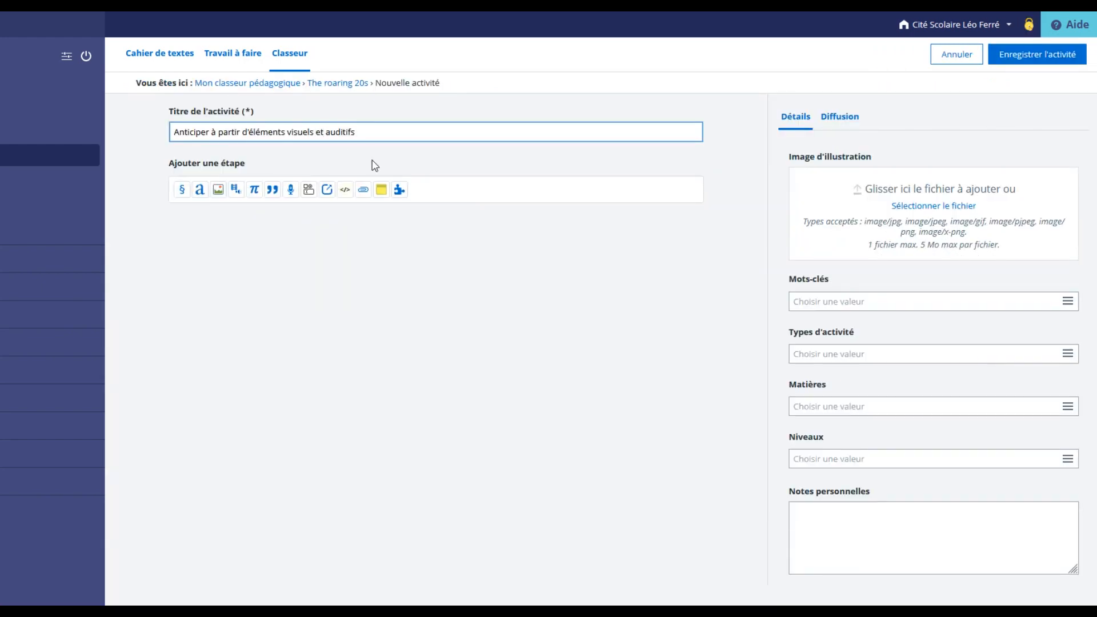
click(400, 190)
scroll(409, 346, down, 3)
scroll(410, 348, down, 5)
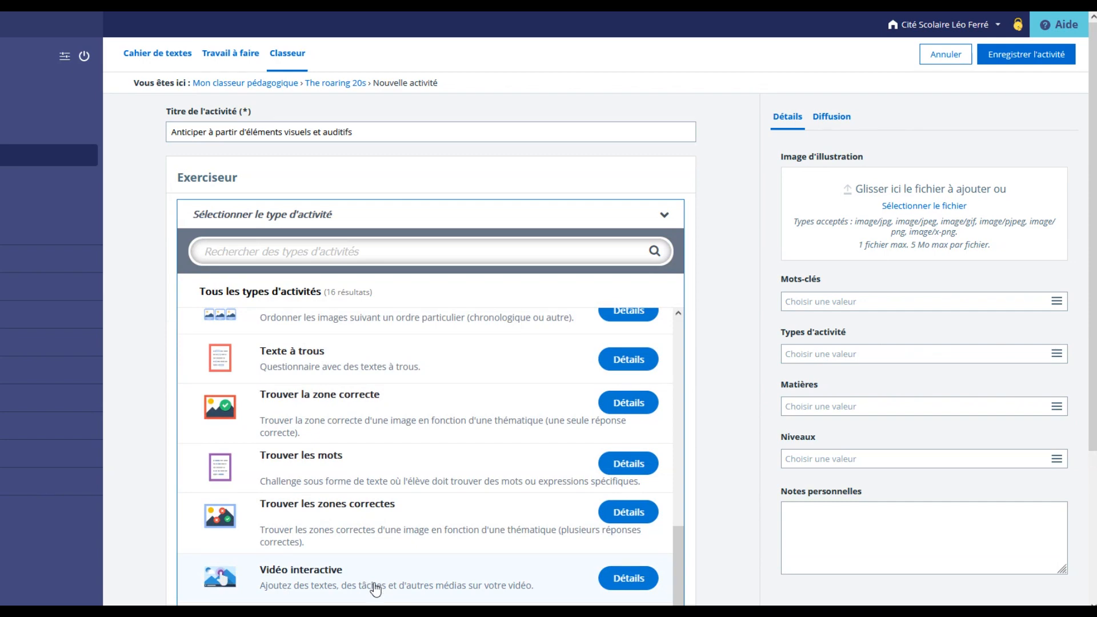
click(376, 588)
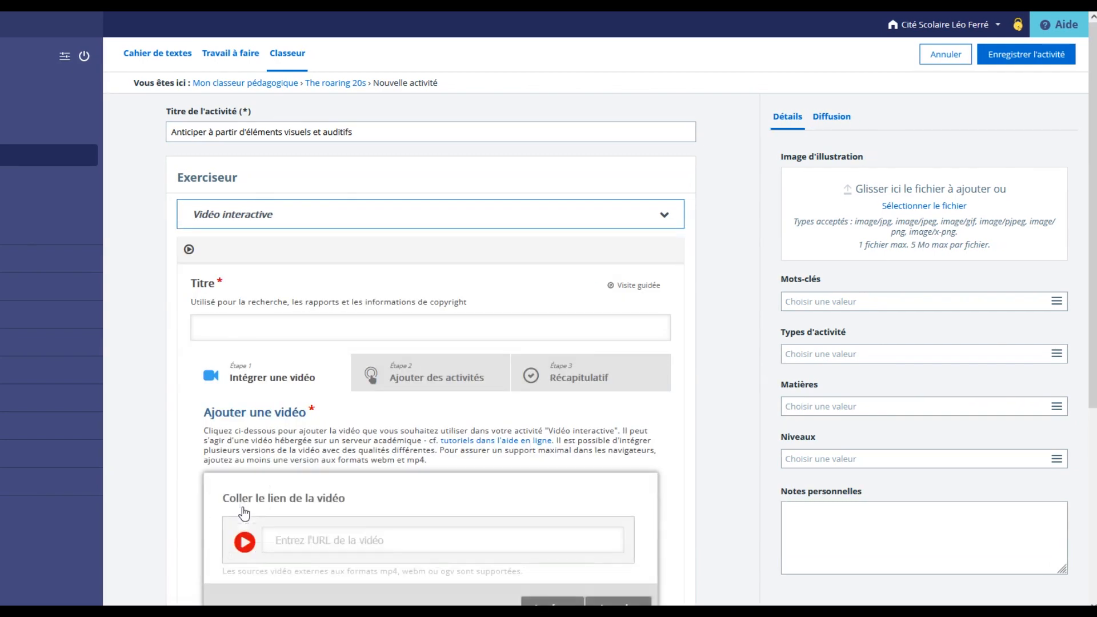
click(307, 542)
text(https://www.youtube.com/watch?v=Ywd-UZnkfR8)
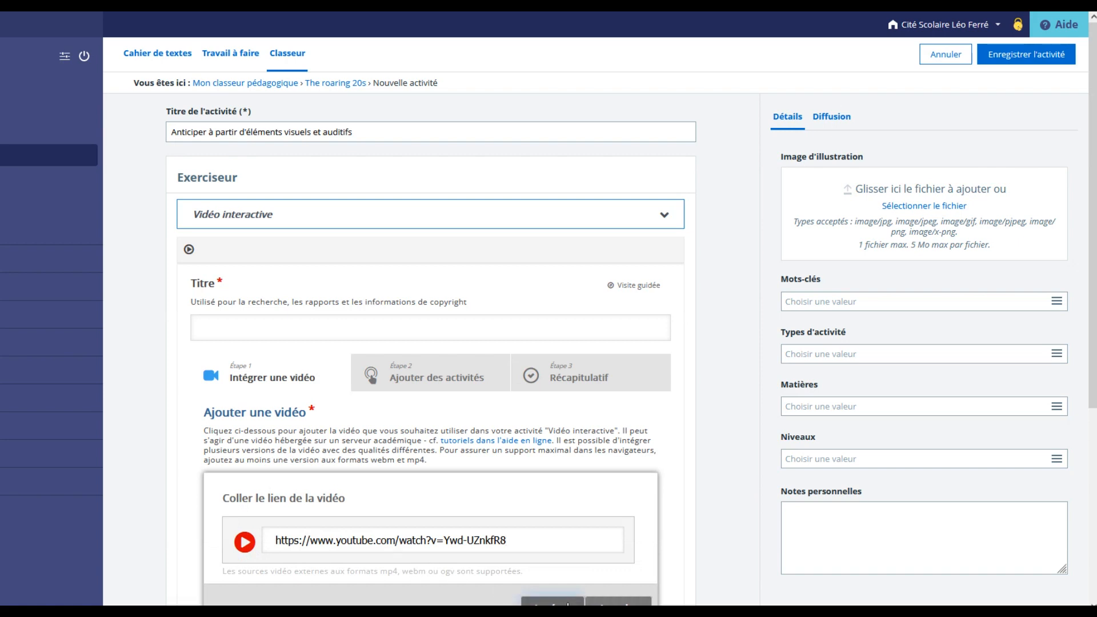
click(568, 603)
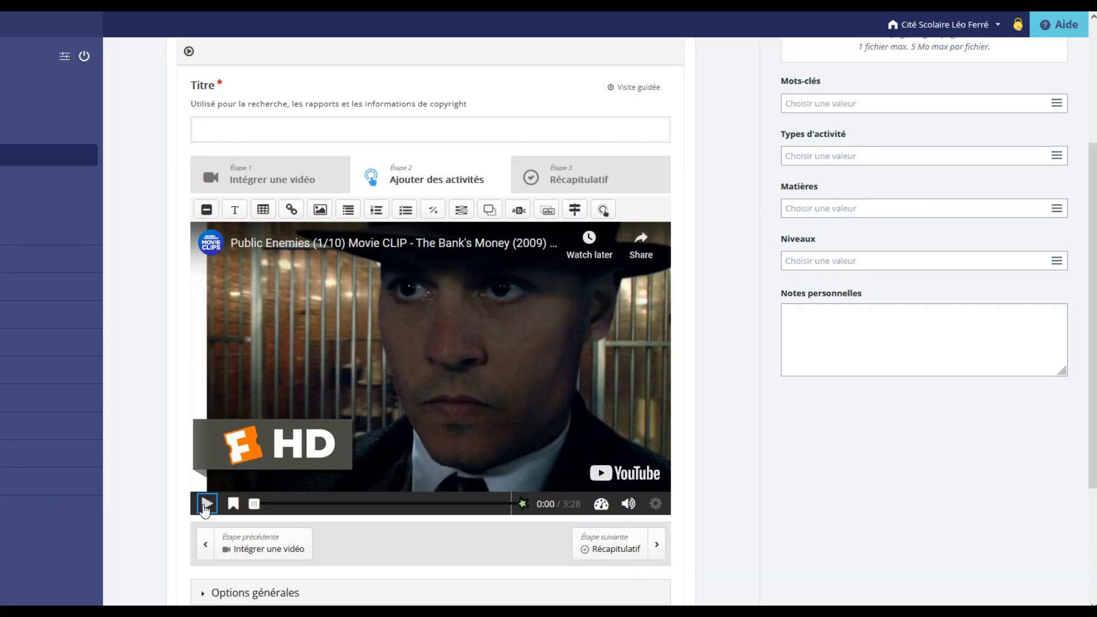
Add a Texte interaction at 0:00 that pauses the video and displays as Cadre, pasting the Consigne about "indices visuels et / ou sonores" and "questions-mystères".
click(206, 503)
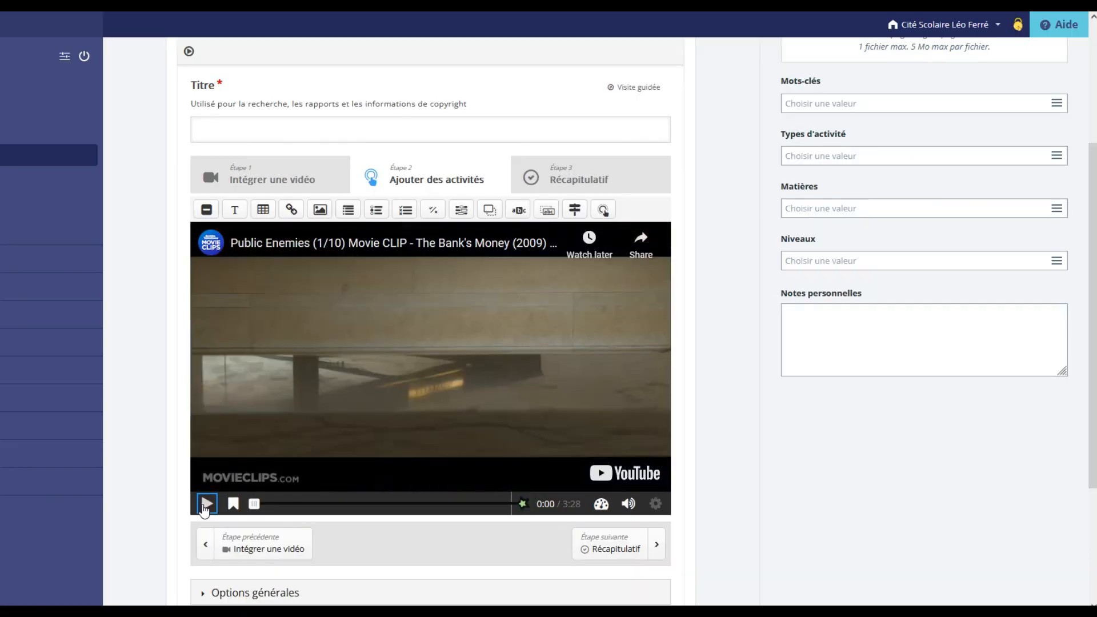
click(206, 503)
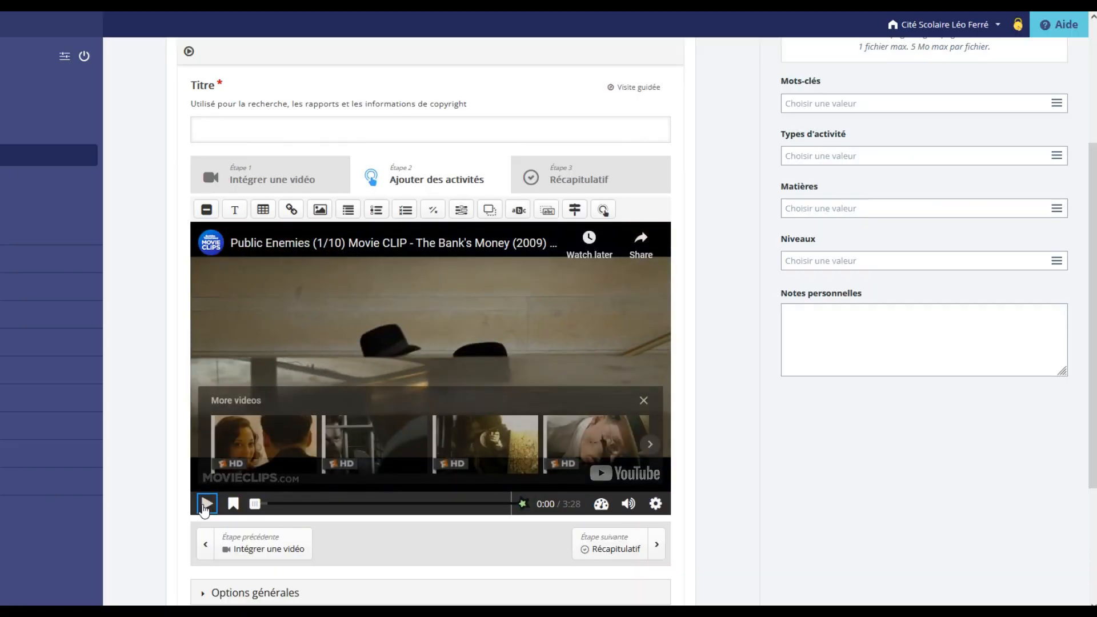
click(234, 211)
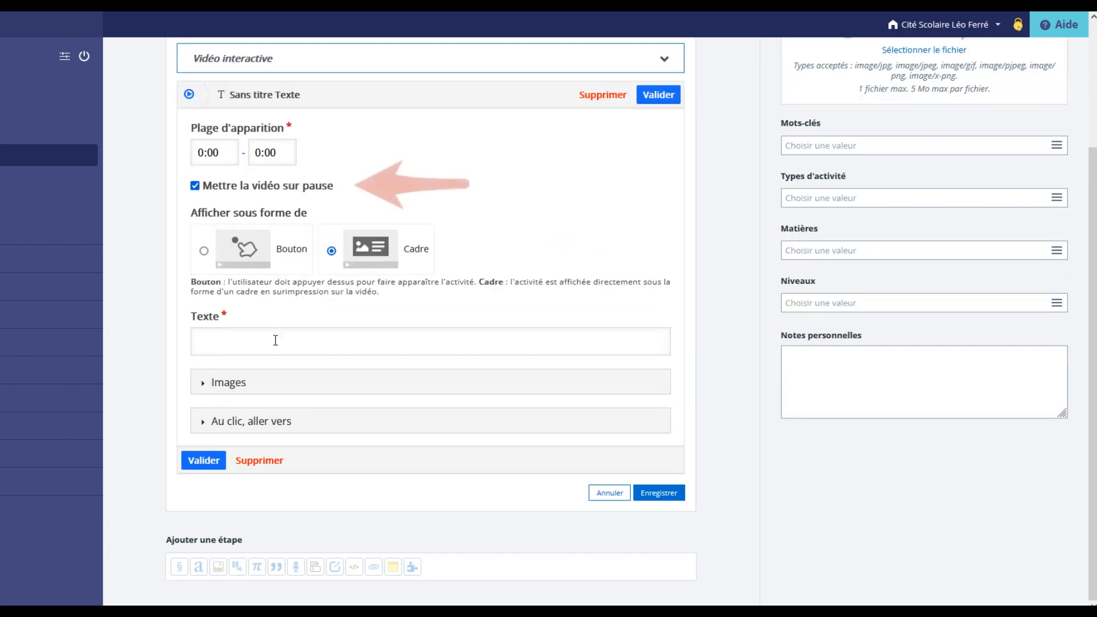
click(274, 341)
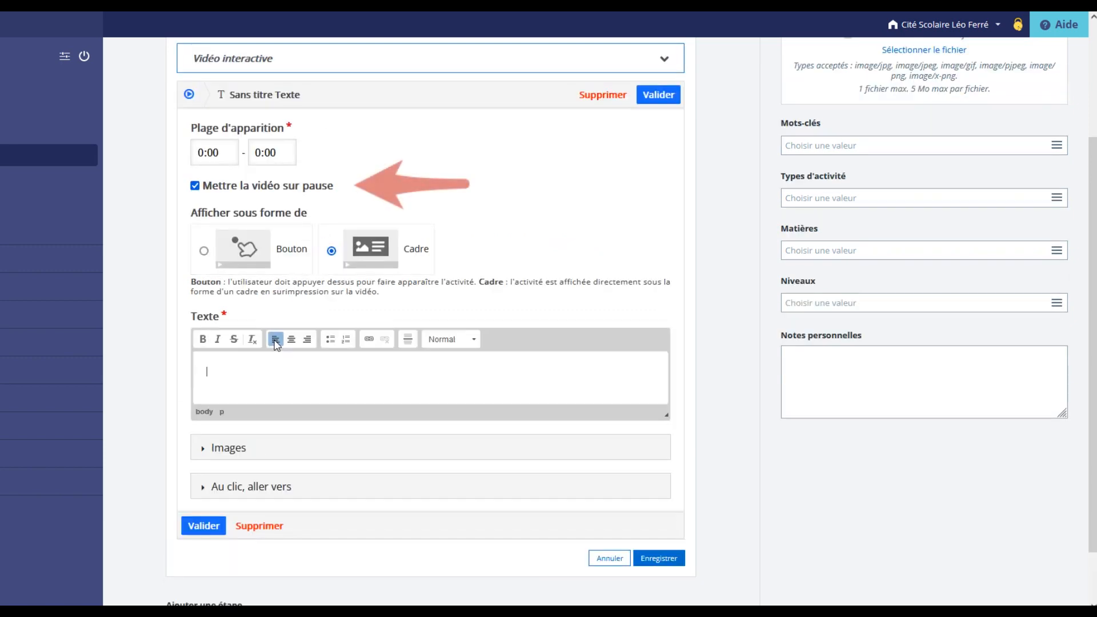
text(Consigne  Cette vidéo est truffée d'indices visuels et / ou sonores qui te permettent de comprendre de qui s'y passe.  Sauras-tu répondre aux questions-mystères ?)
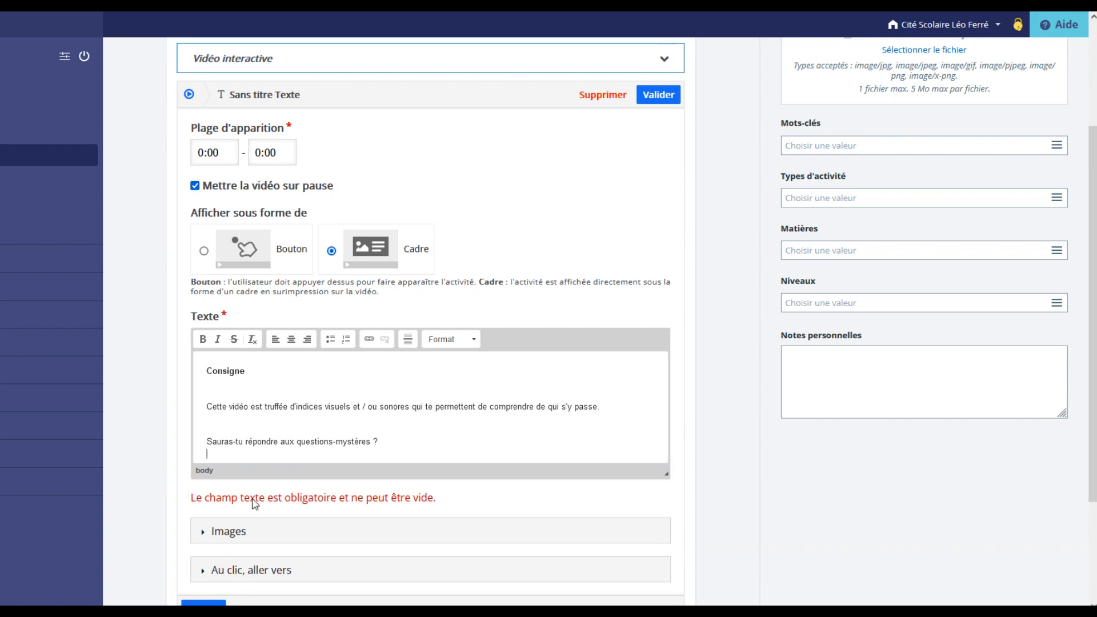
Give the Consigne frame the background colour rgb(230, 184, 175), then move and enlarge it to cover the middle of the video.
click(202, 533)
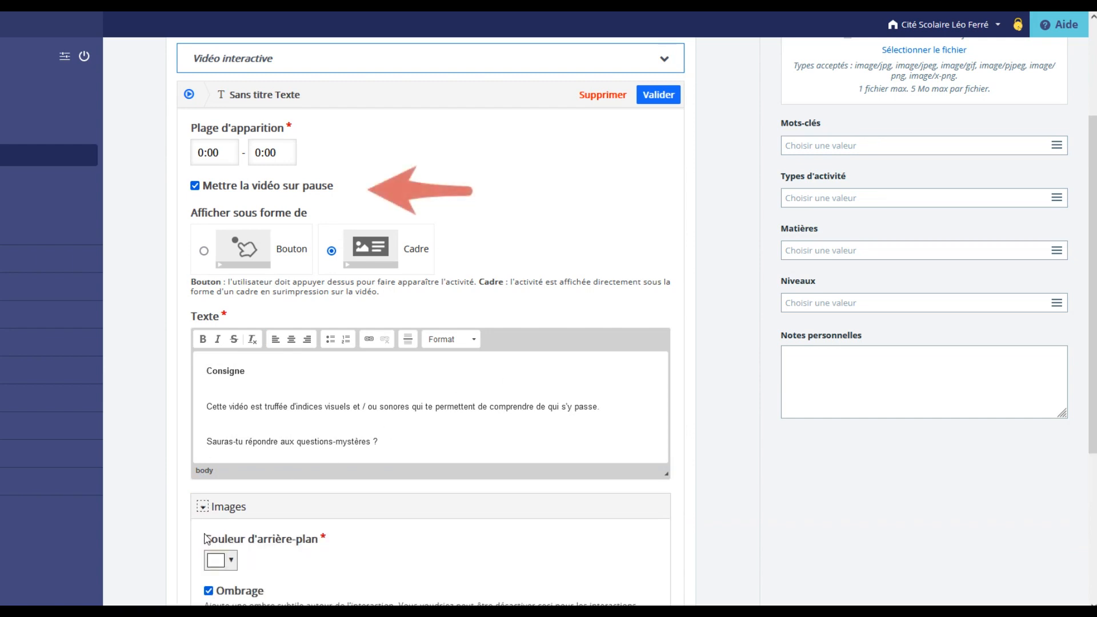
scroll(235, 436, down, 4)
click(232, 362)
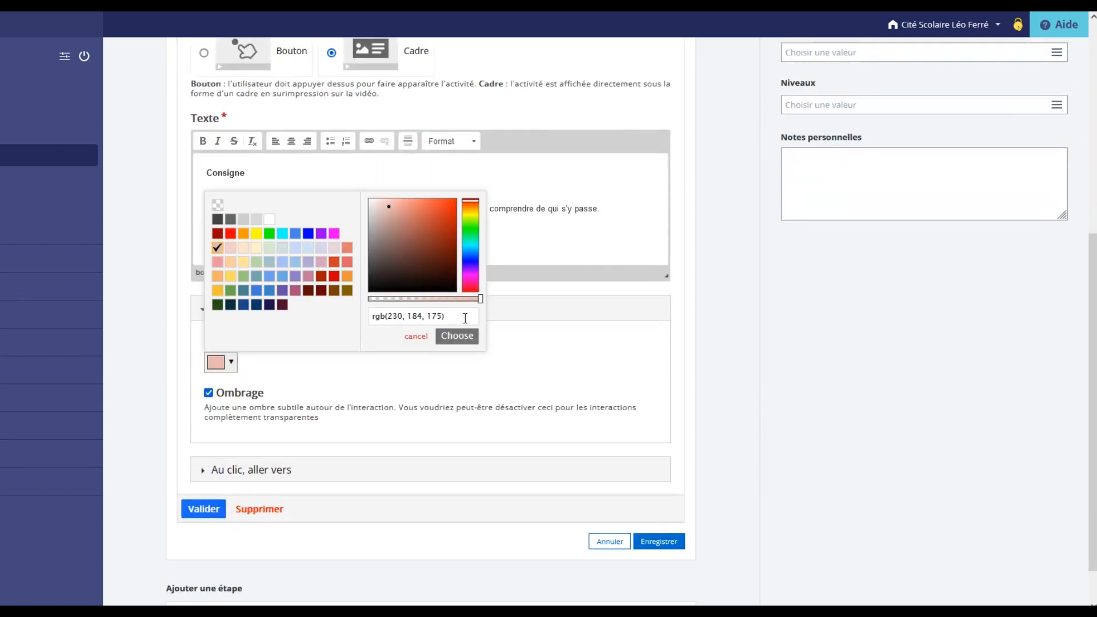
click(457, 338)
click(200, 509)
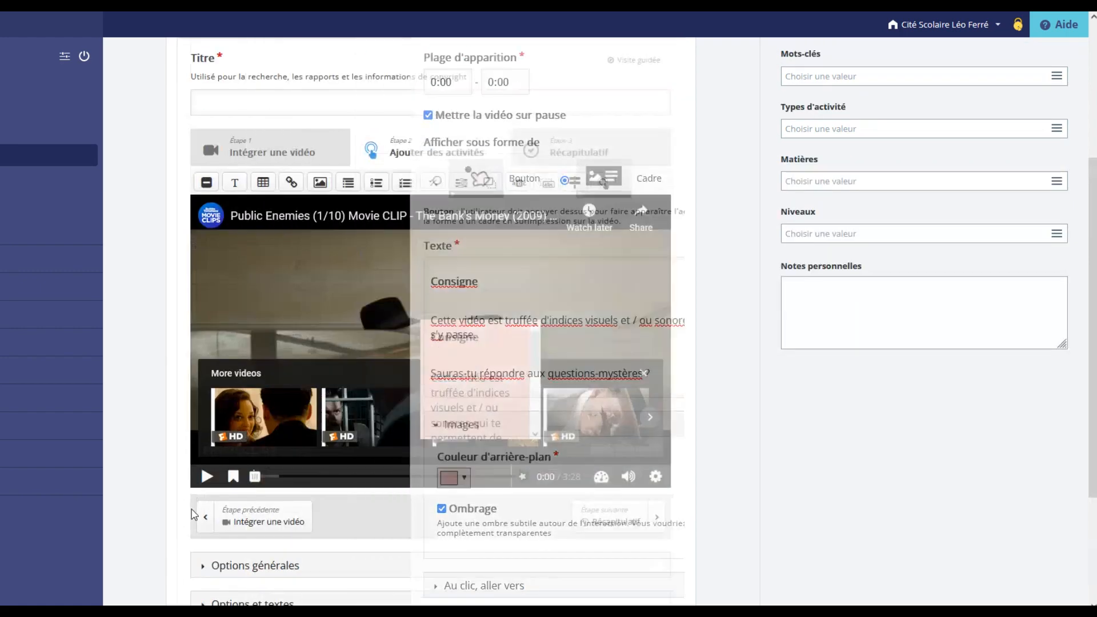
drag(469, 342, 339, 300)
drag(409, 387, 586, 415)
At 0:02, add a pale pink framed text: "Look at the men (their faces, the way the look around, what they carry) and deduce who they might be.".
click(208, 477)
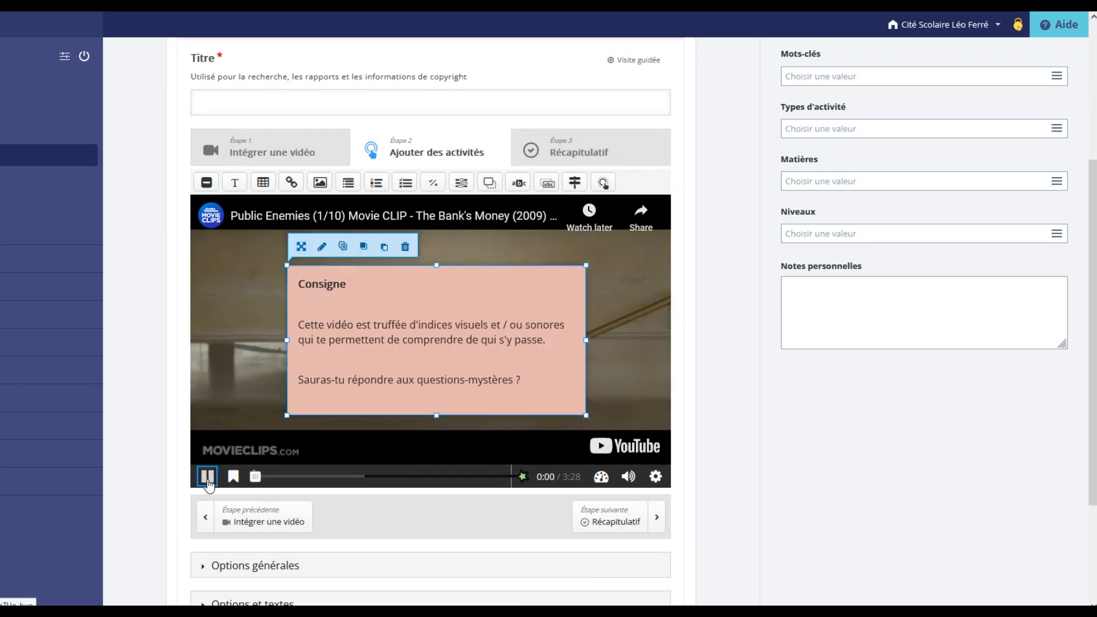
click(207, 476)
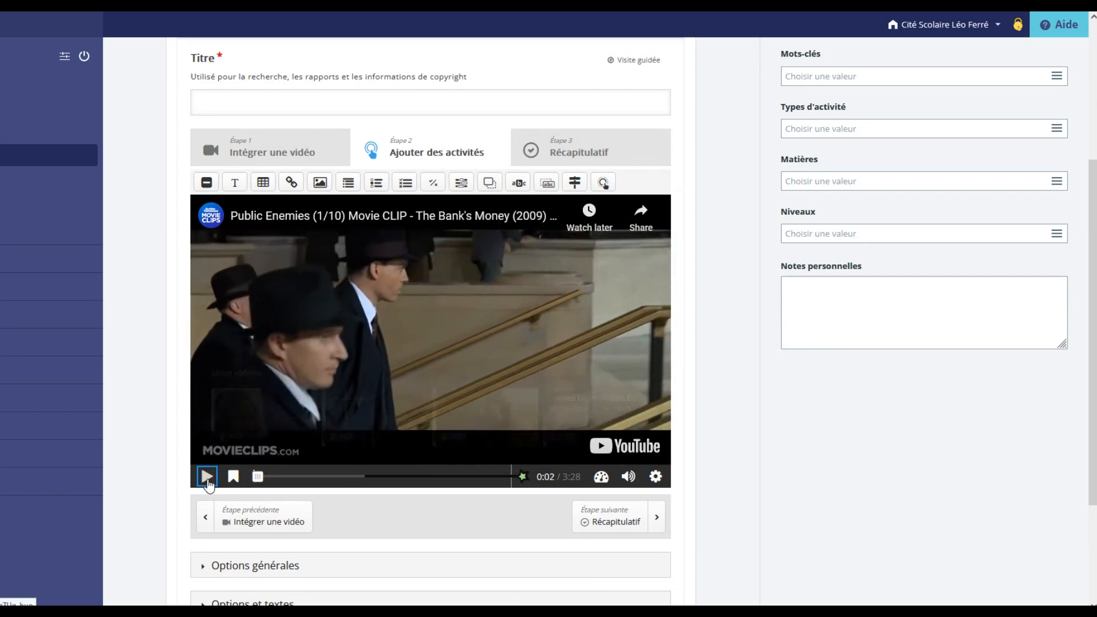
click(234, 182)
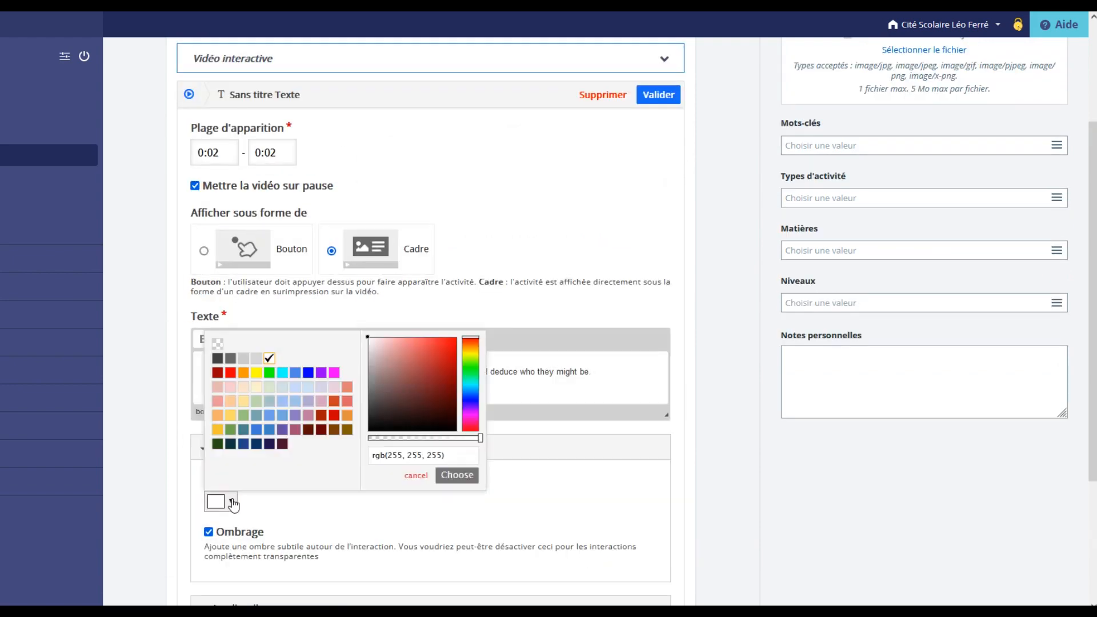
click(333, 387)
click(455, 475)
scroll(213, 466, down, 3)
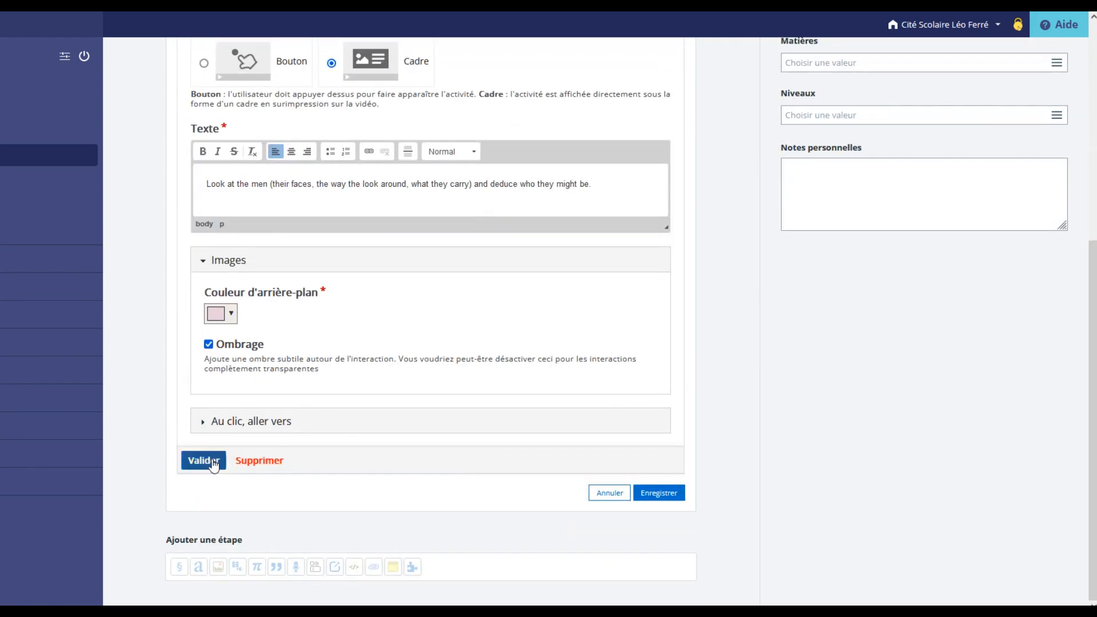
click(214, 464)
Save the interactive video exercise and set banksmoney.jpg as the activity's illustration image.
click(207, 515)
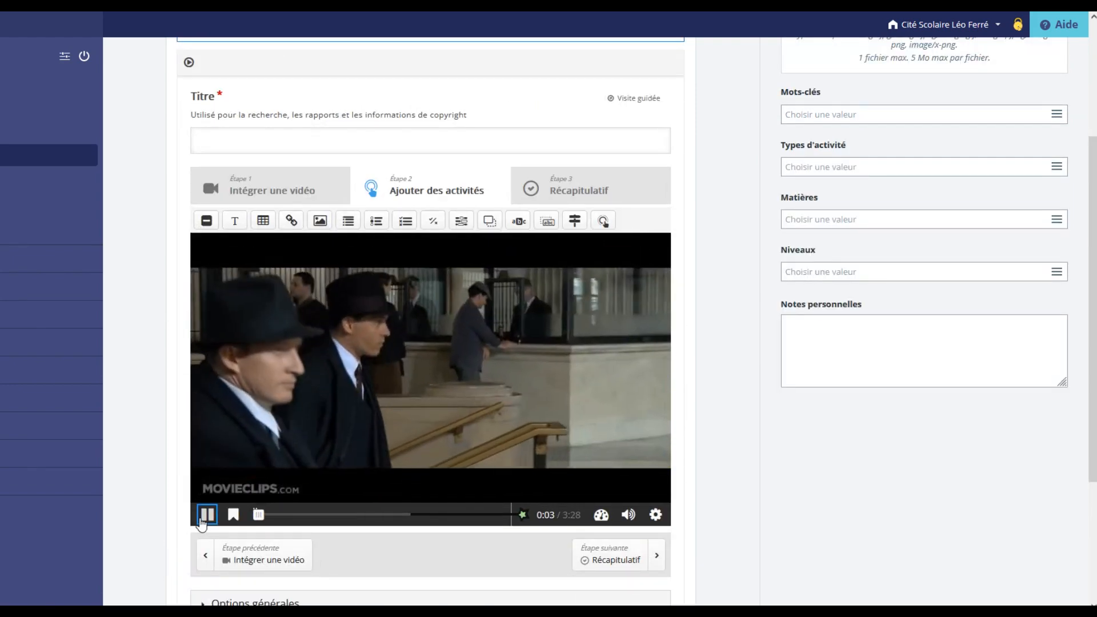
scroll(245, 466, down, 3)
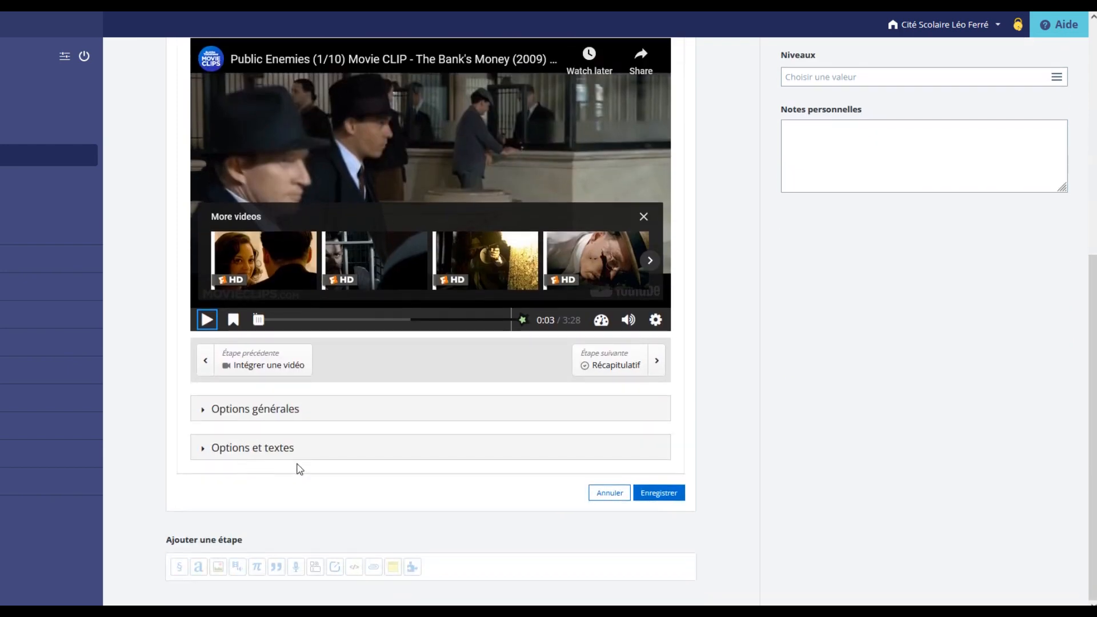
click(657, 494)
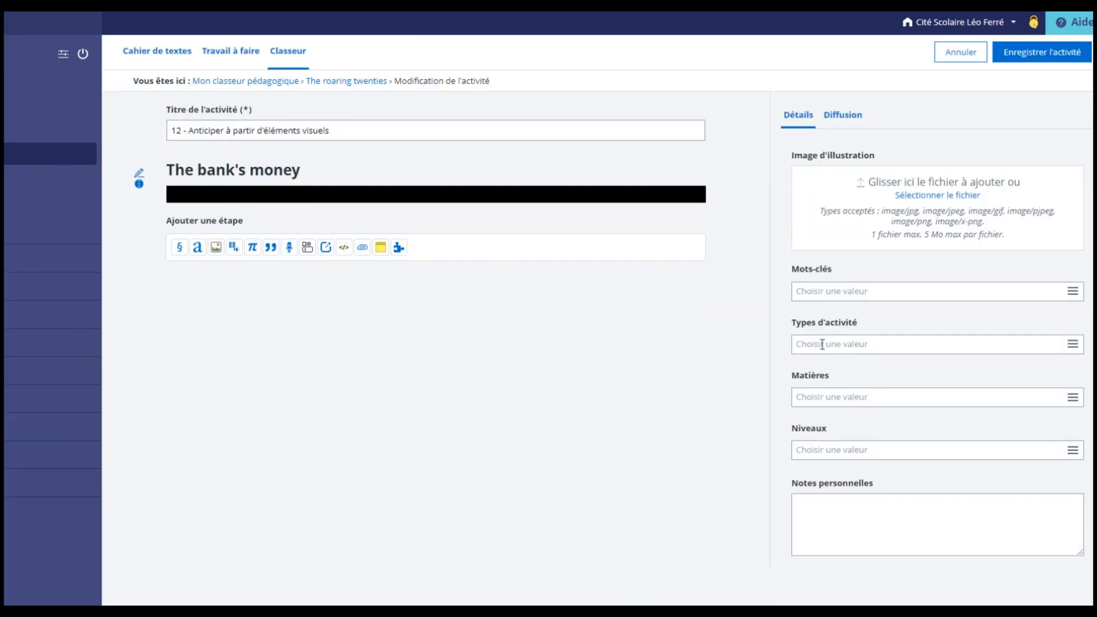
click(912, 200)
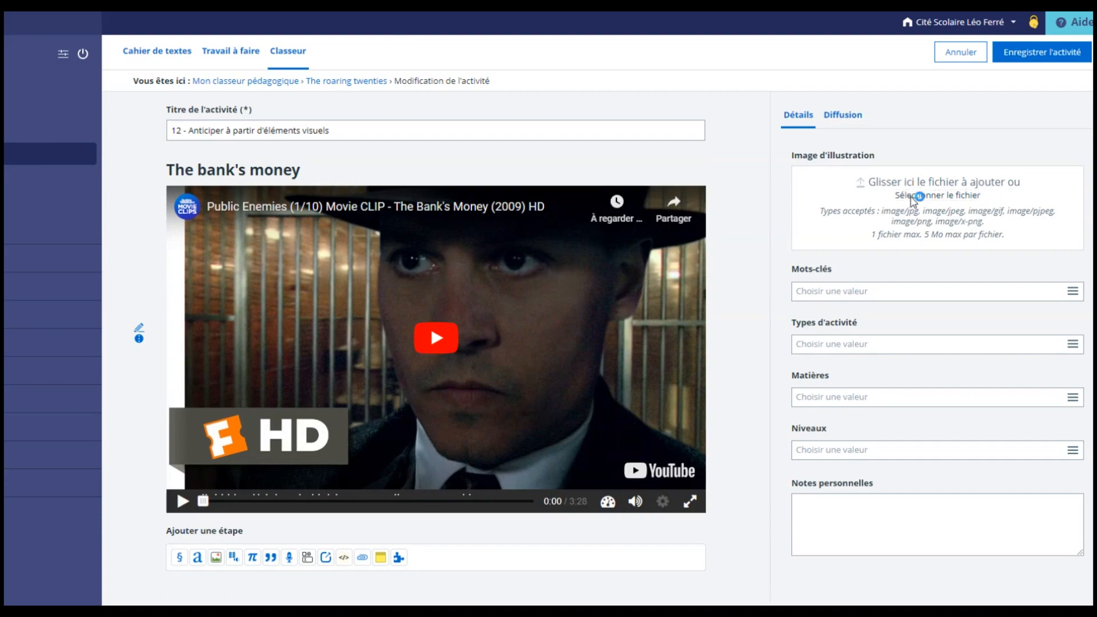
double_click(245, 207)
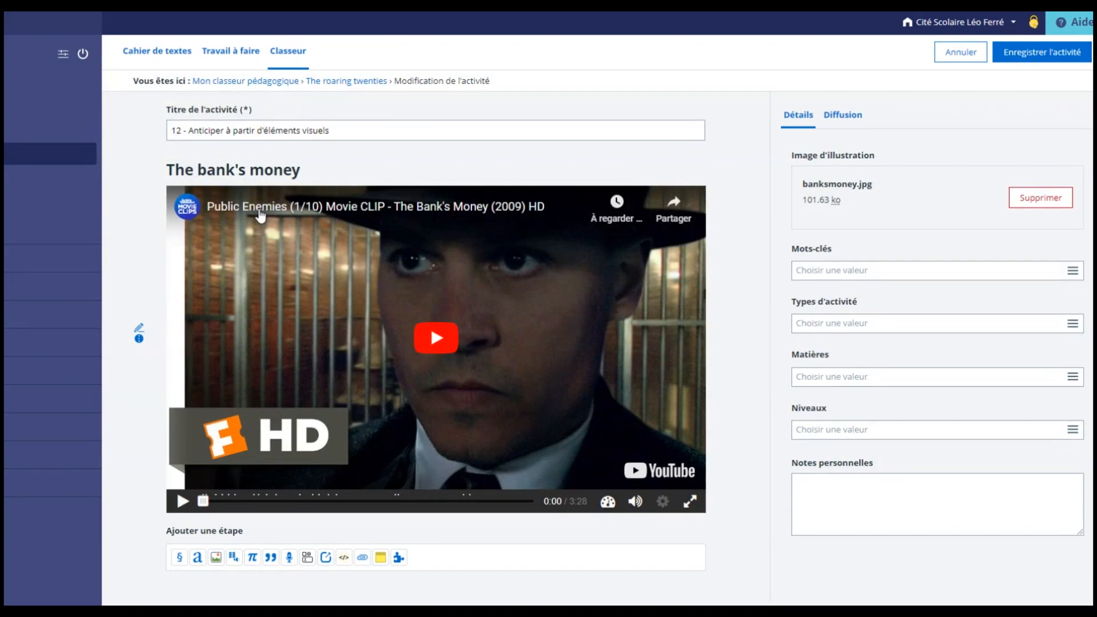